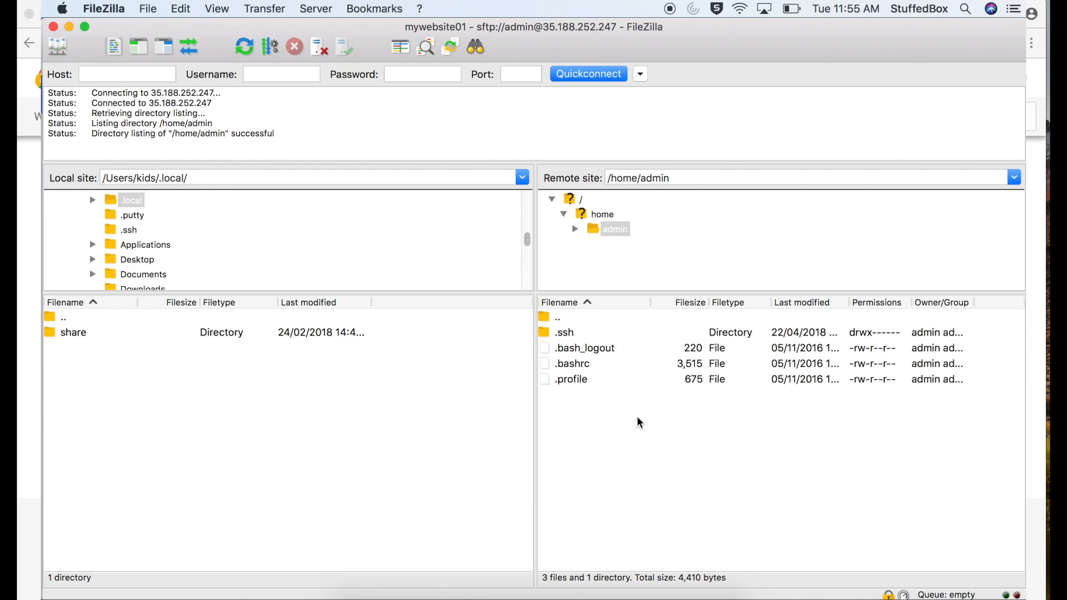
Move up from /home/admin to the root directory of the remote site and look through its folders
double_click(563, 319)
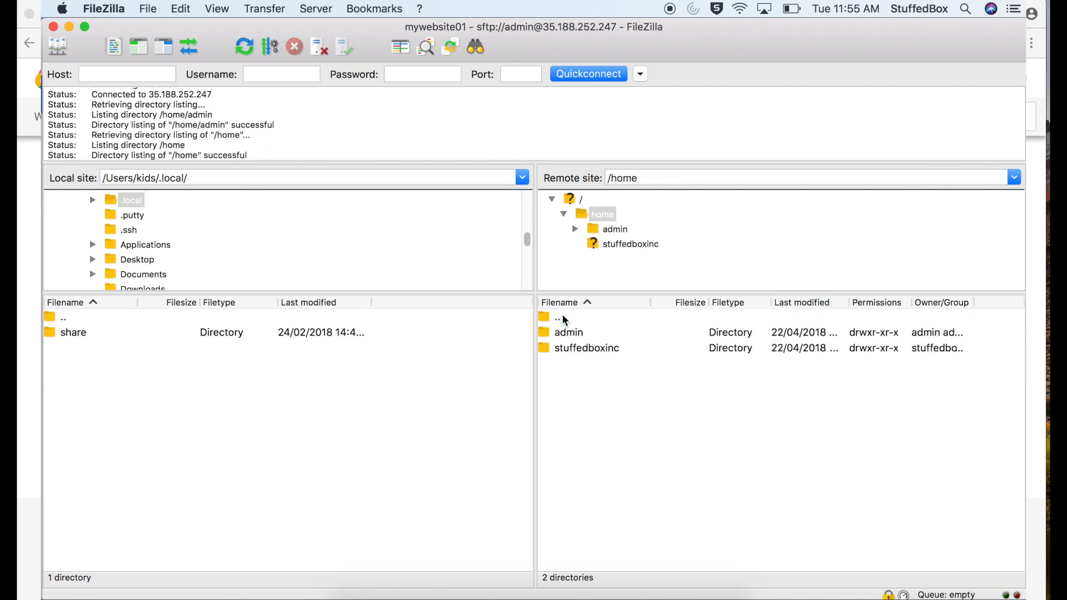
double_click(564, 320)
scroll(594, 427, "down", 5)
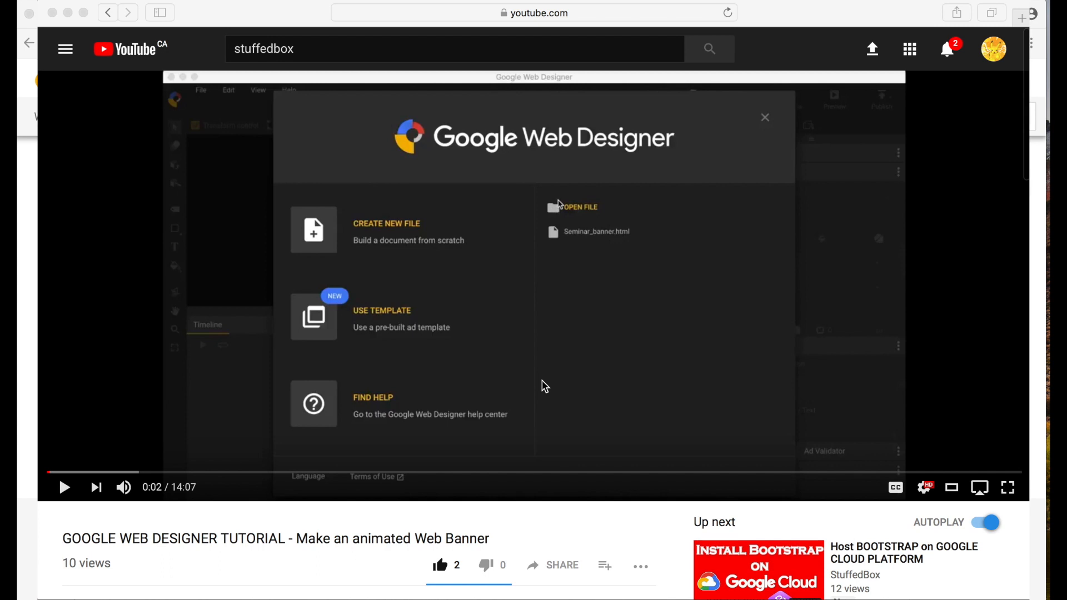
scroll(543, 386, "down", 3)
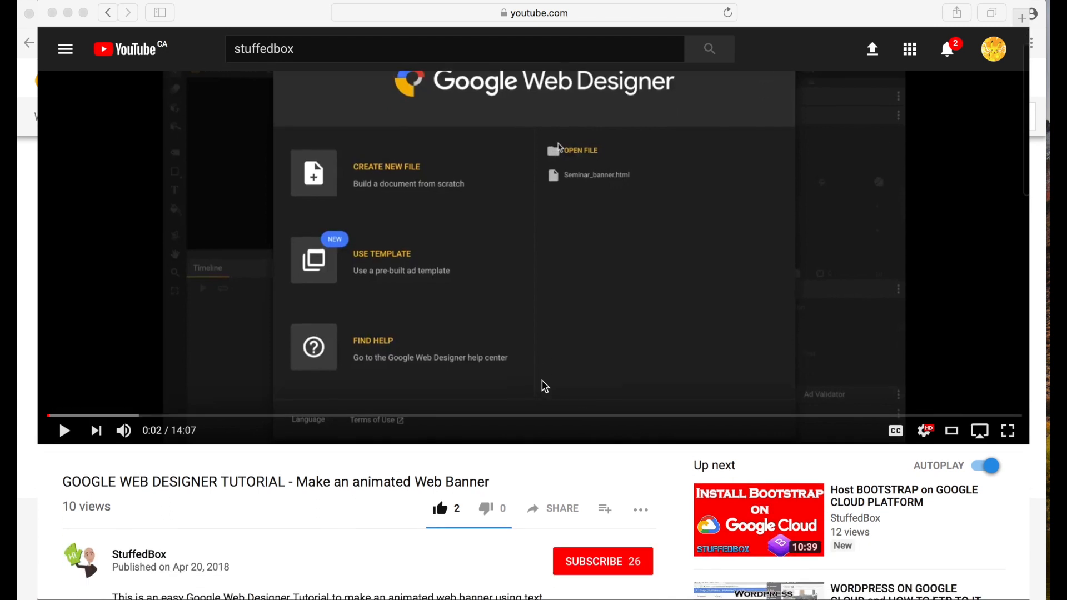
left_click(622, 510)
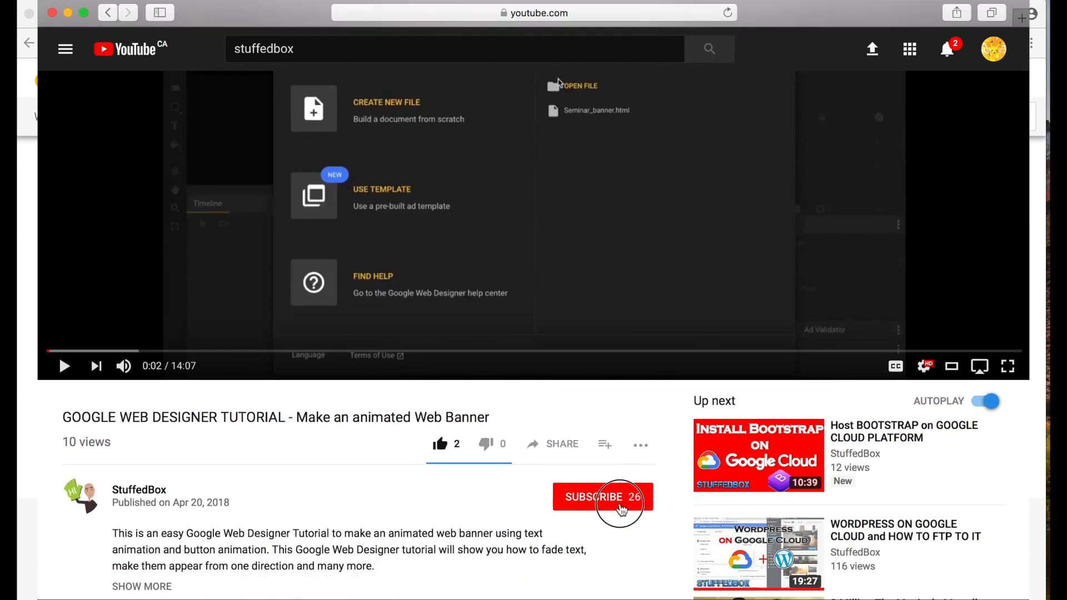
left_click(623, 510)
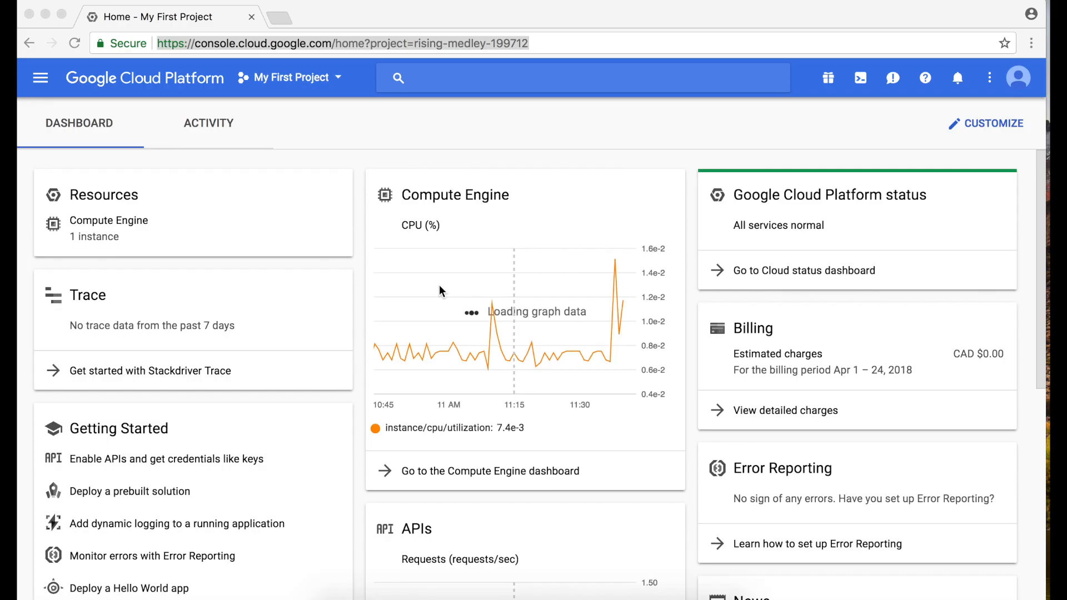
Open a new Terminal window over the Google Cloud Platform dashboard
left_click(439, 285)
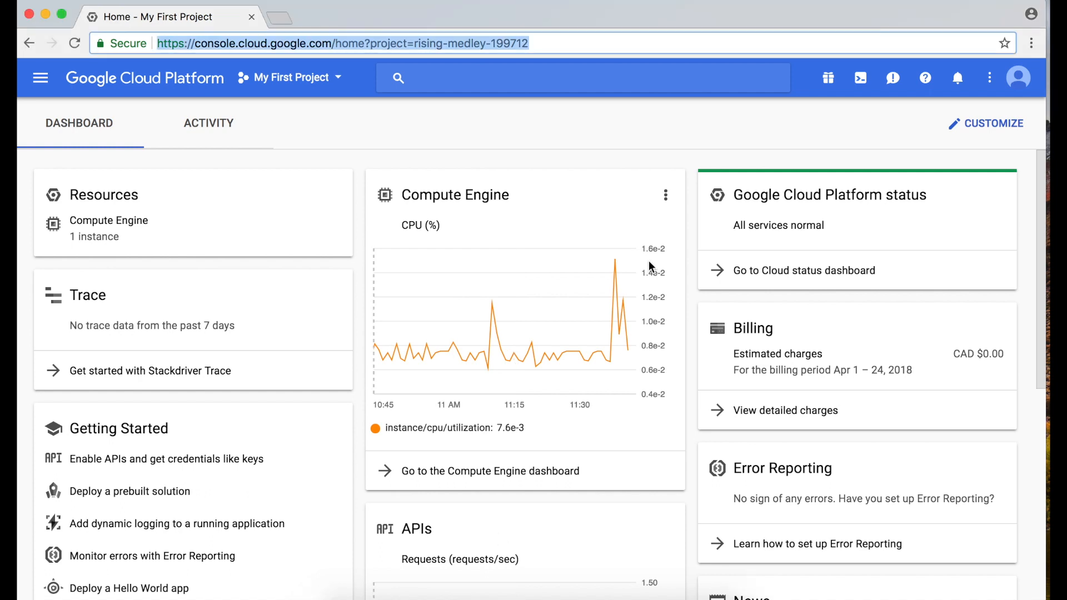
key("super+space")
type("termina")
key("Return")
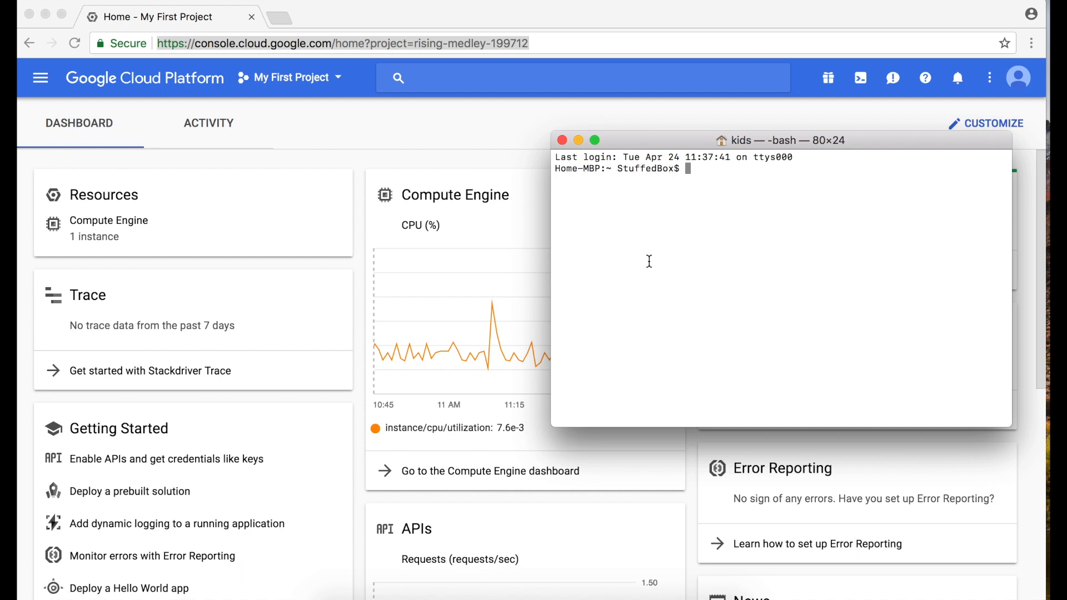
Run ssh-keygen -t rsa -f ~/.ssh/mywebsite01 -C admin to start generating an RSA key pair
type("ssh-keygen")
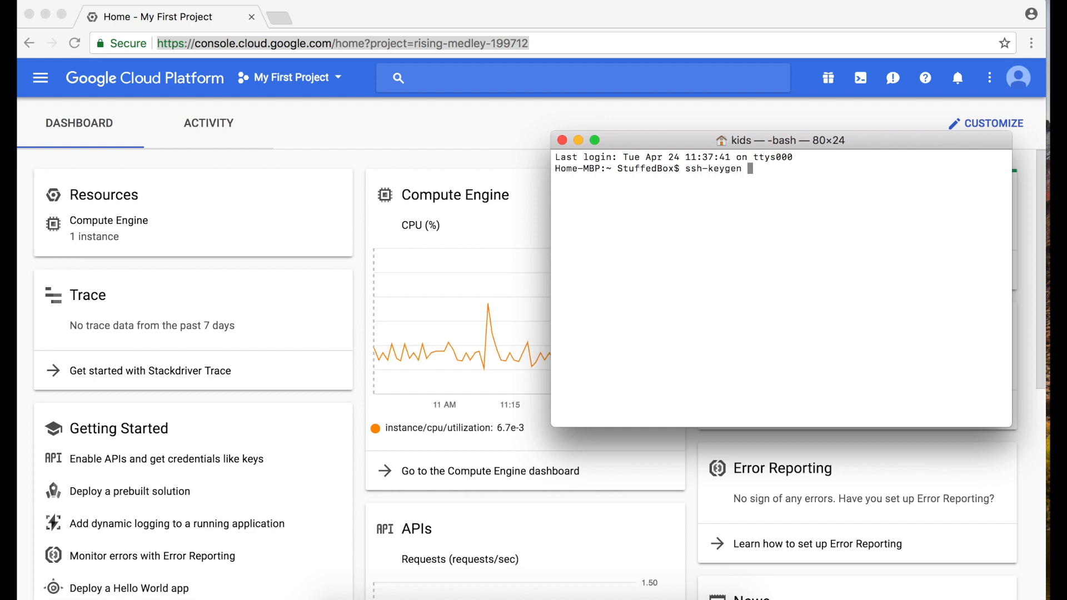
type(" -t rsa -f ~/.ssh")
type("/m")
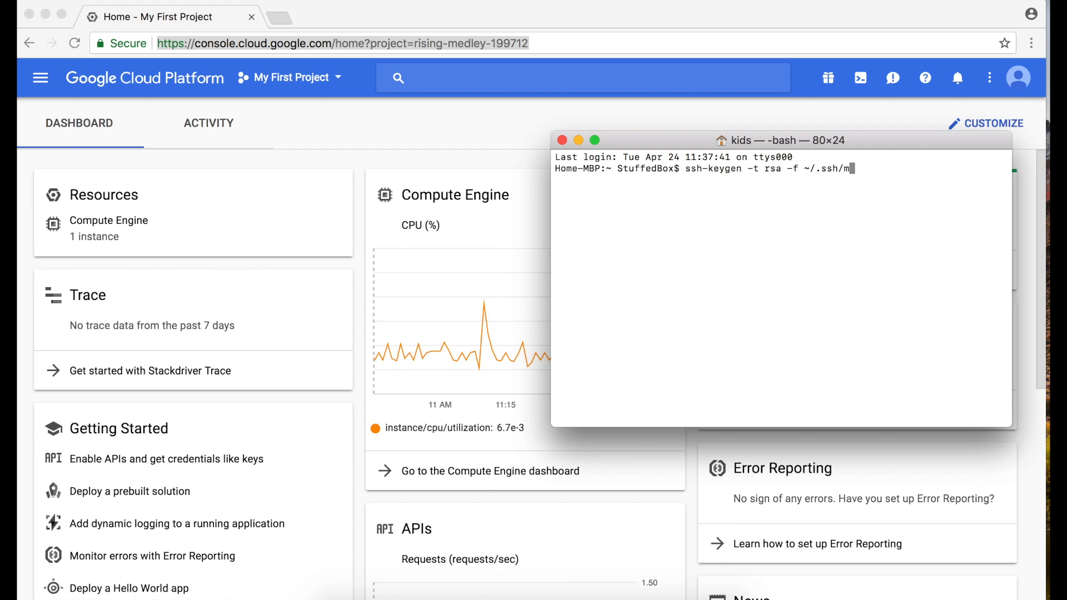
type("ywebsite01 -C admin")
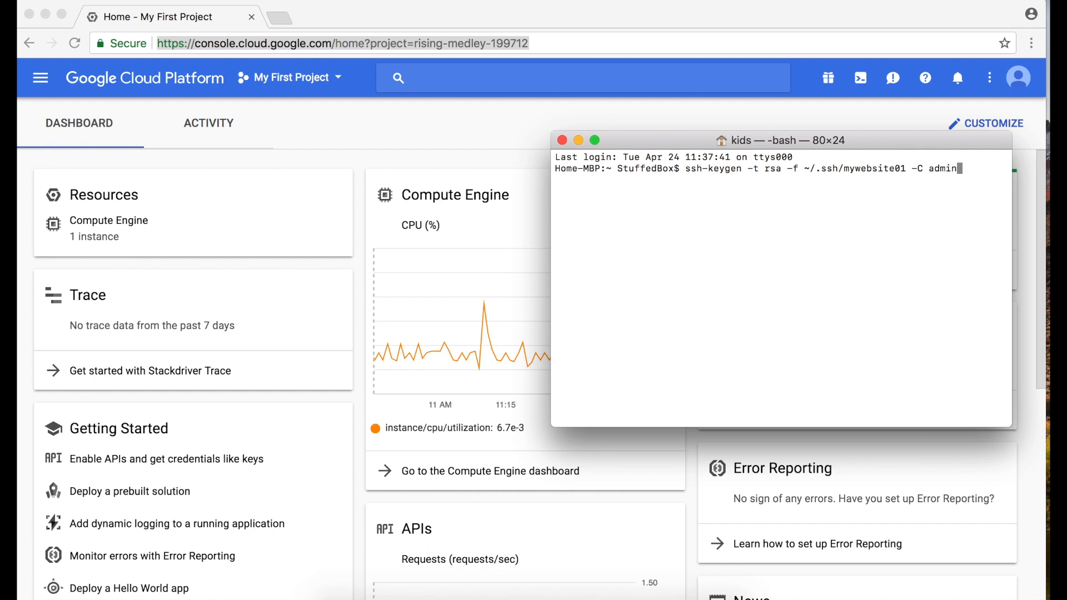
key("Return")
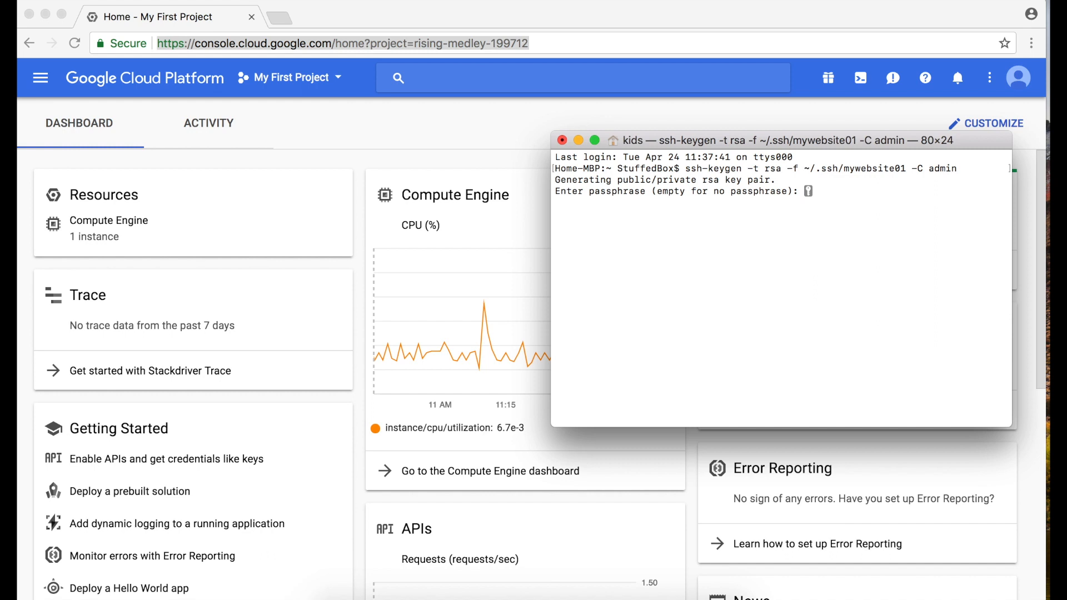
Complete the key pair with an empty passphrase and highlight the saved location of the public key in the output
key("Return")
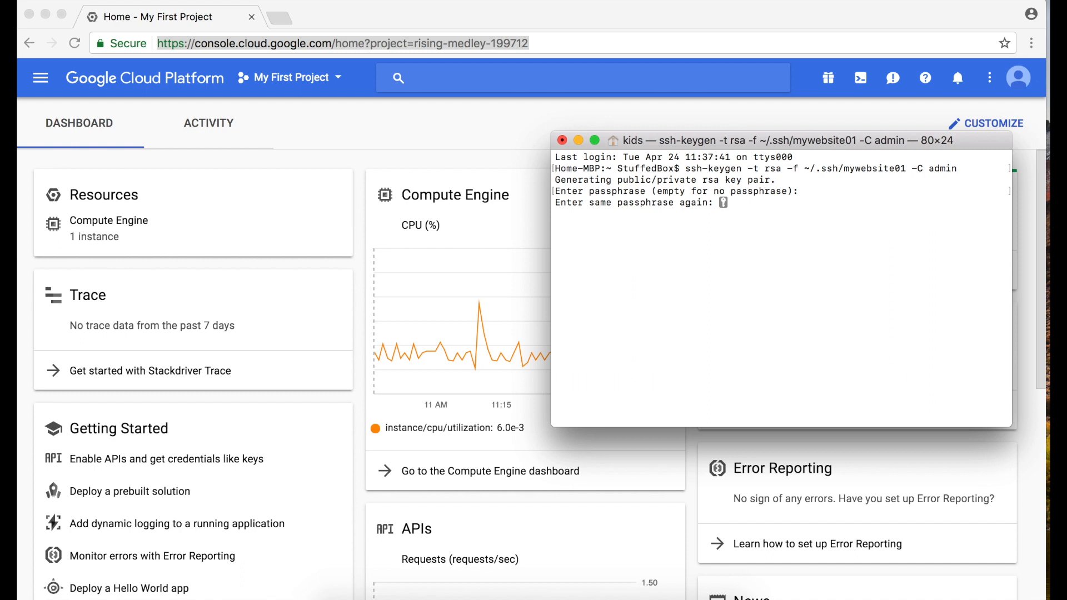
key("Return")
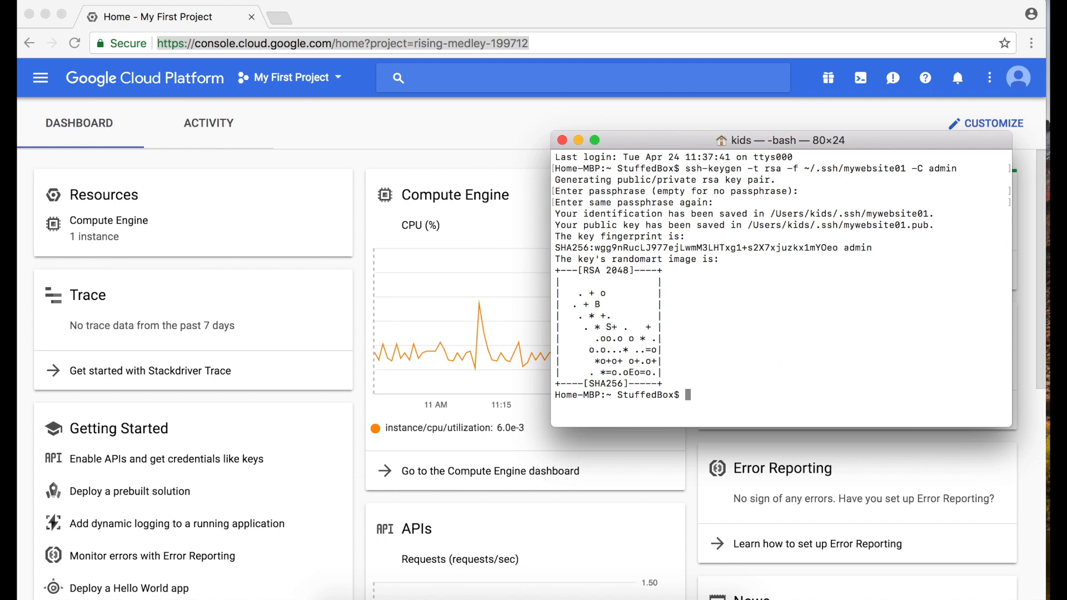
left_click_drag(748, 225, 930, 226)
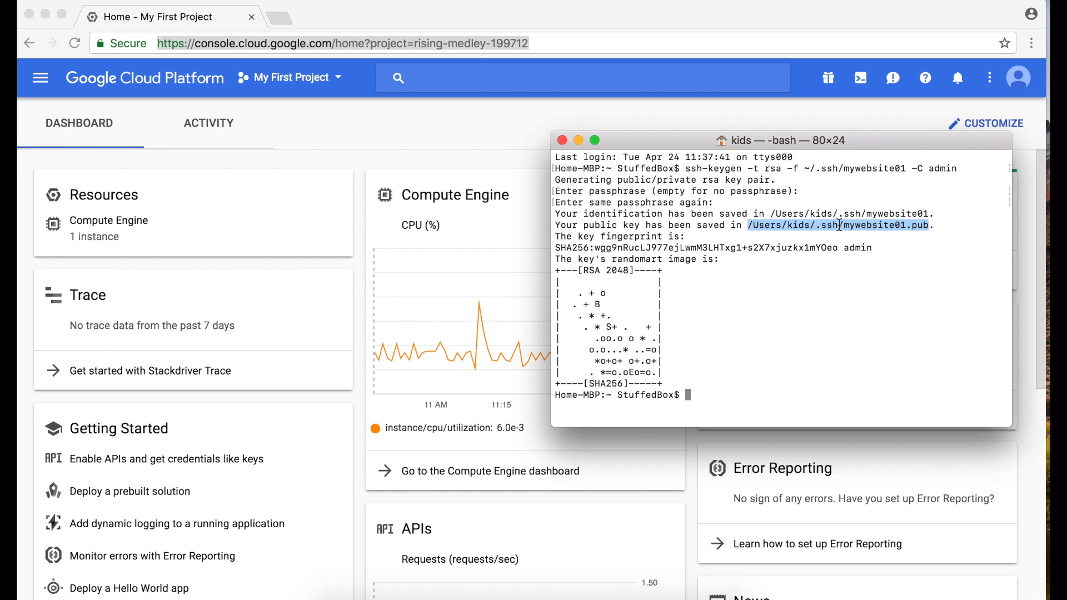
left_click(927, 229)
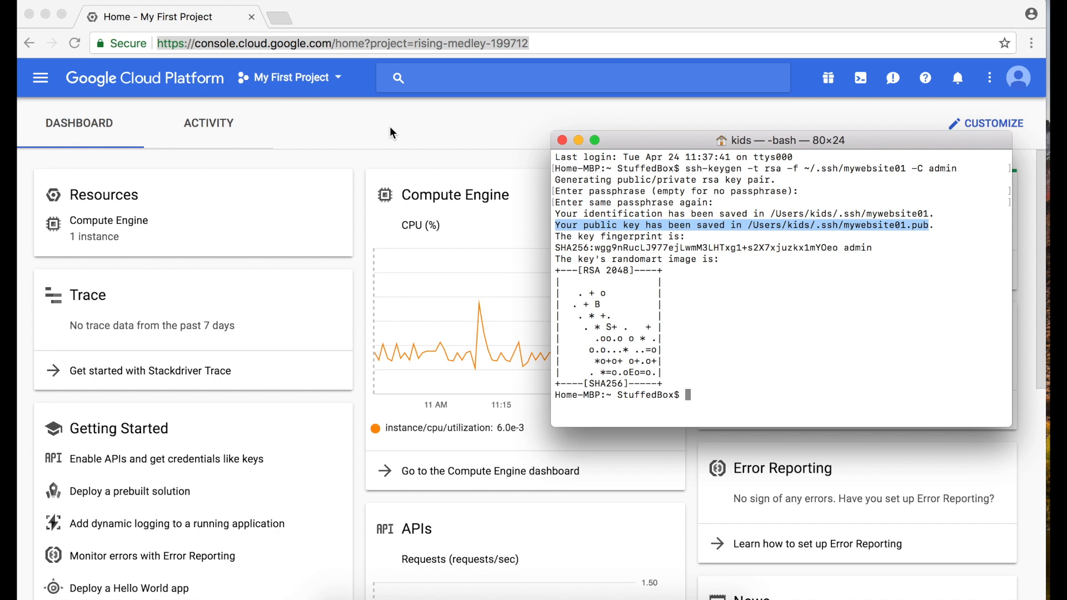
Switch to the Google Cloud console in Chrome and open the details of the wordpress-1-vm instance in Compute Engine
key("super+Tab")
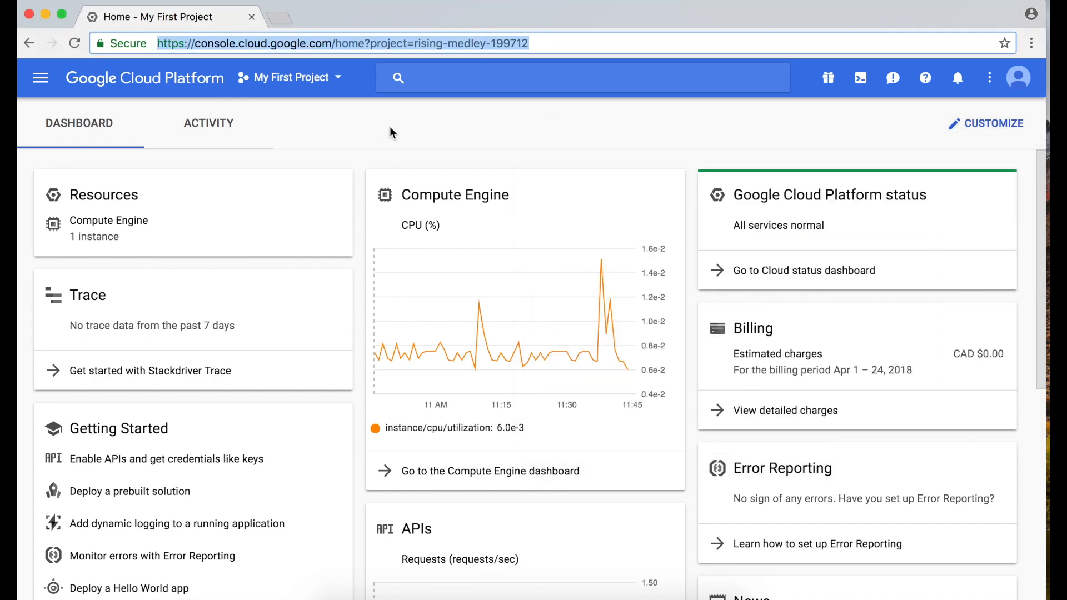
left_click(42, 88)
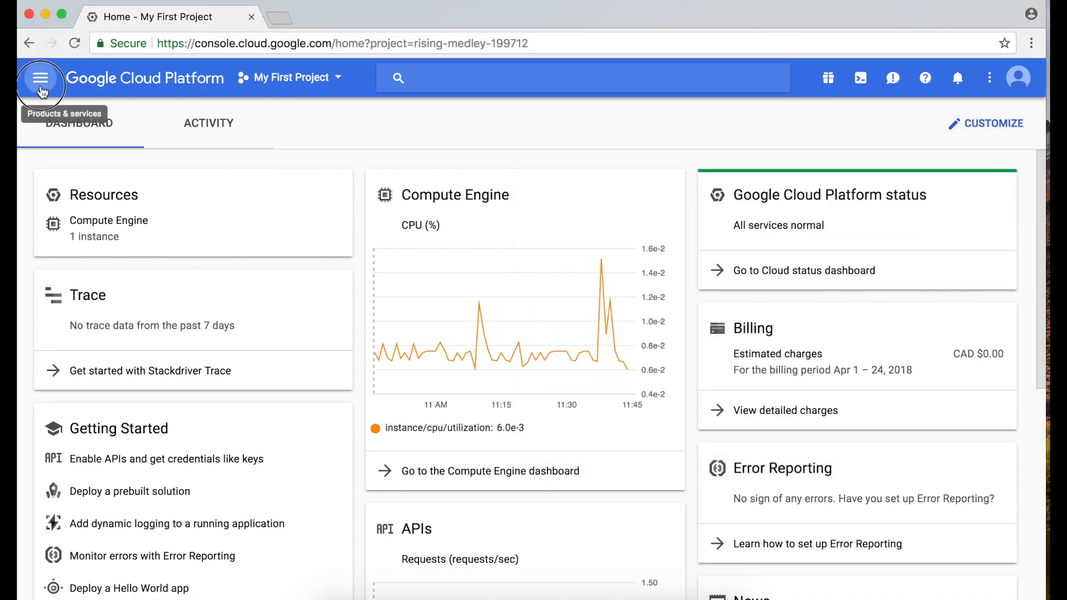
left_click(41, 80)
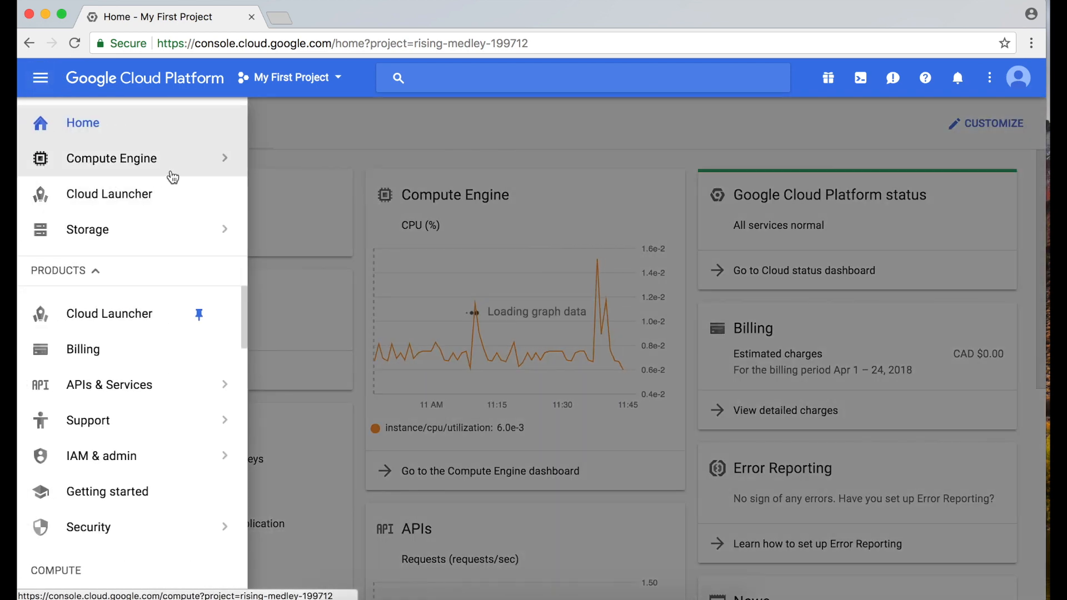
mouse_move(173, 177)
left_click(310, 159)
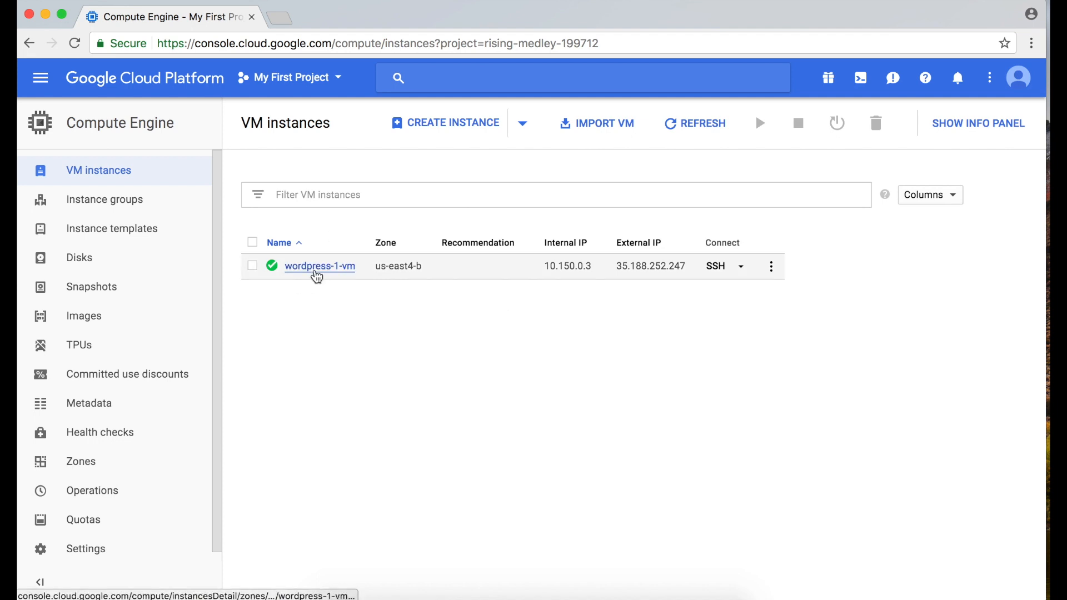
left_click(320, 267)
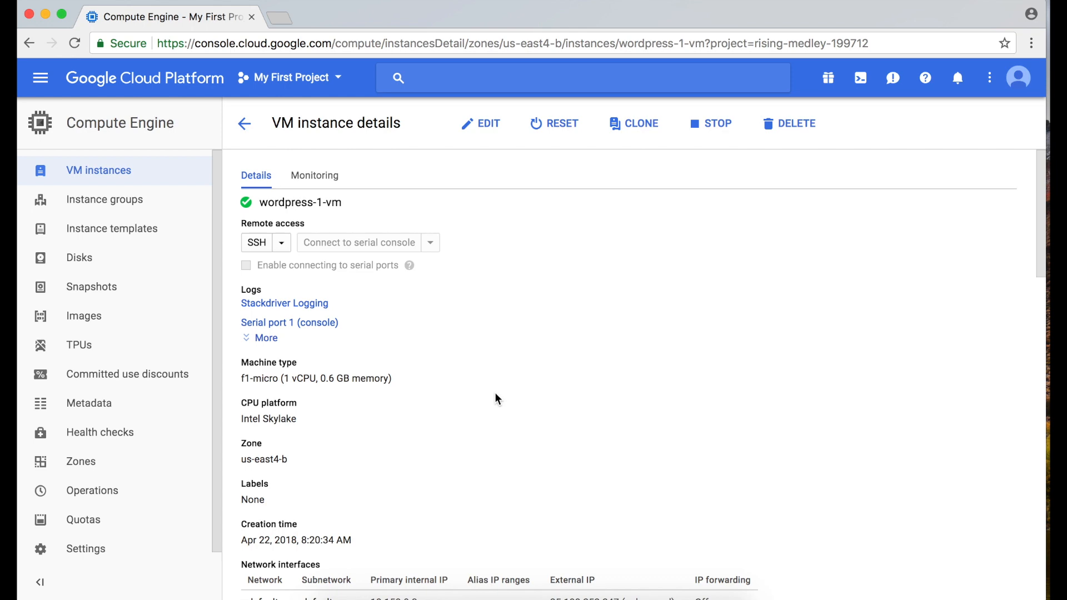
Examine the SSH Keys section in the instance details and highlight the existing admin key
scroll(496, 399, "down", 10)
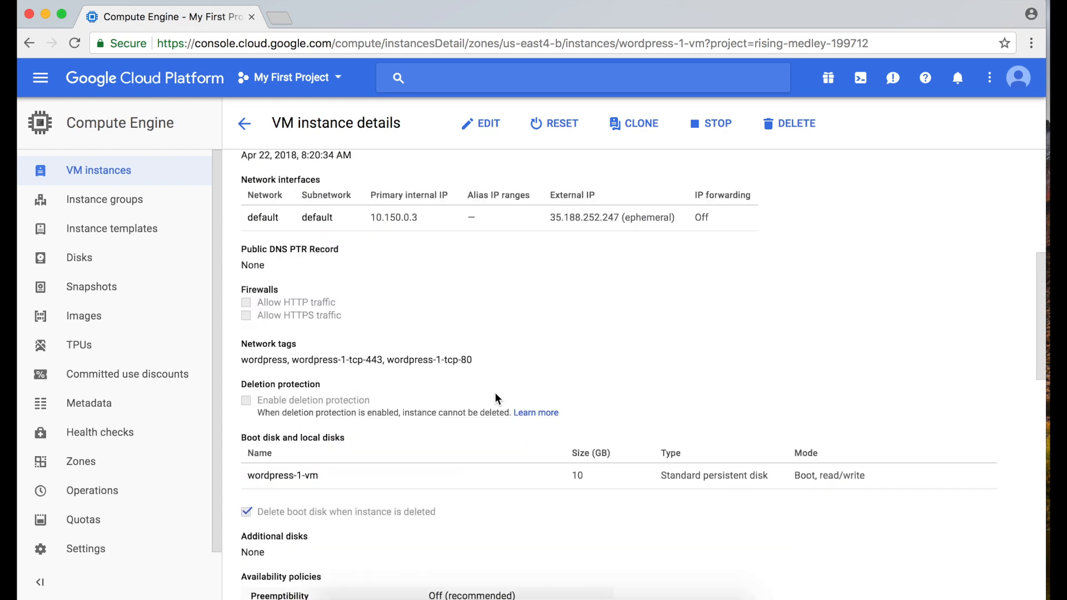
scroll(497, 399, "down", 15)
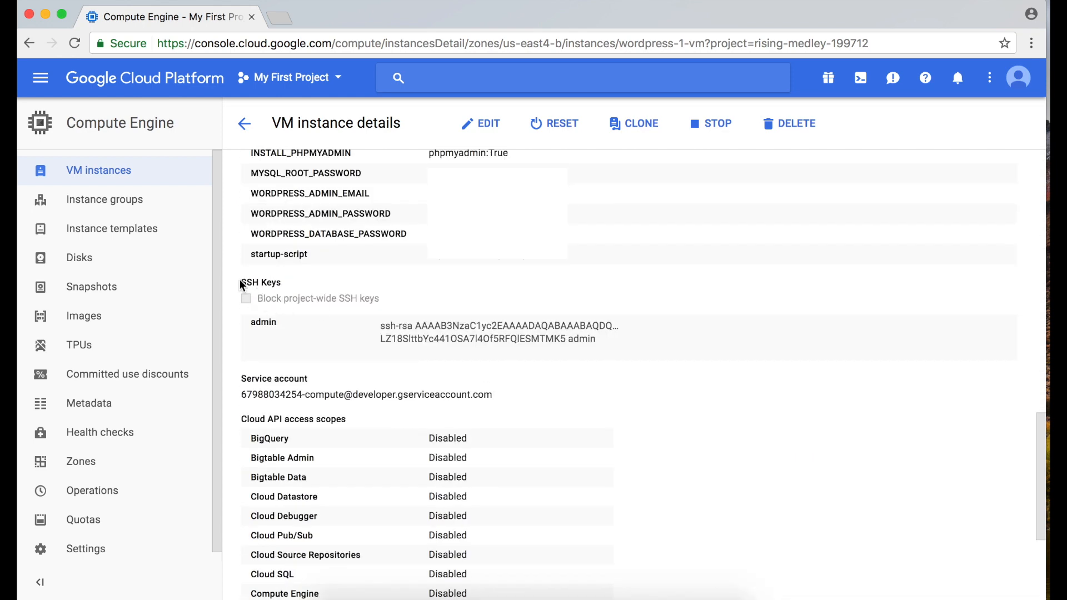
left_click_drag(240, 284, 639, 291)
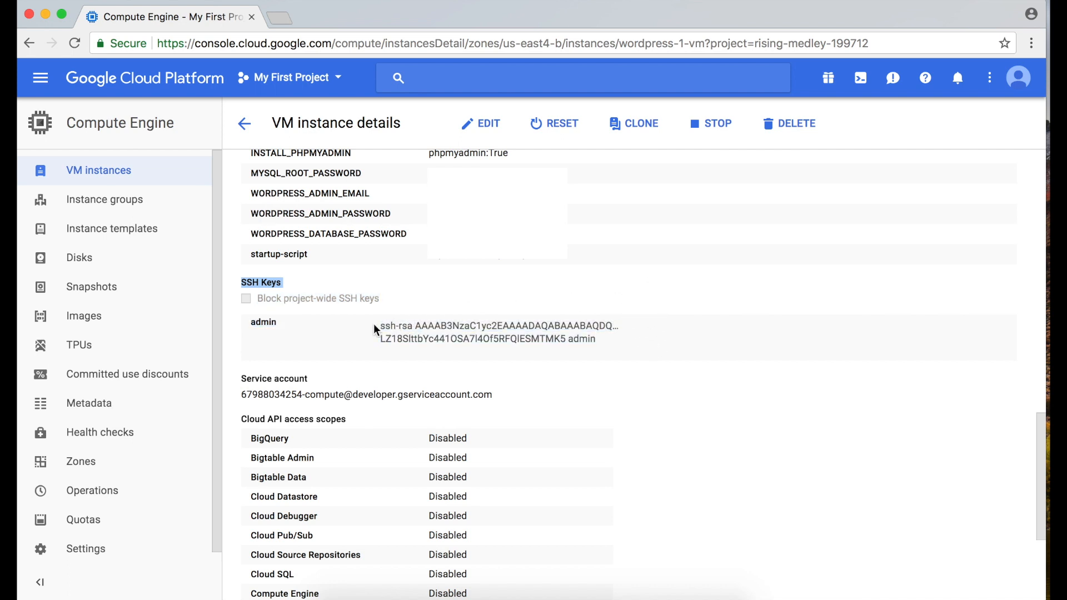
left_click_drag(375, 328, 593, 341)
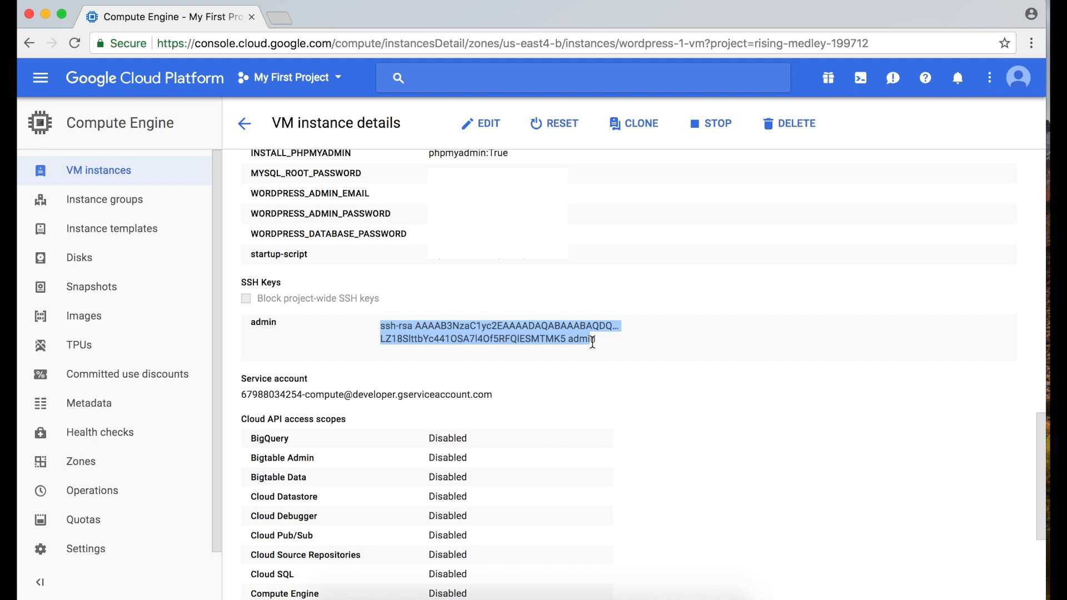
left_click(355, 334)
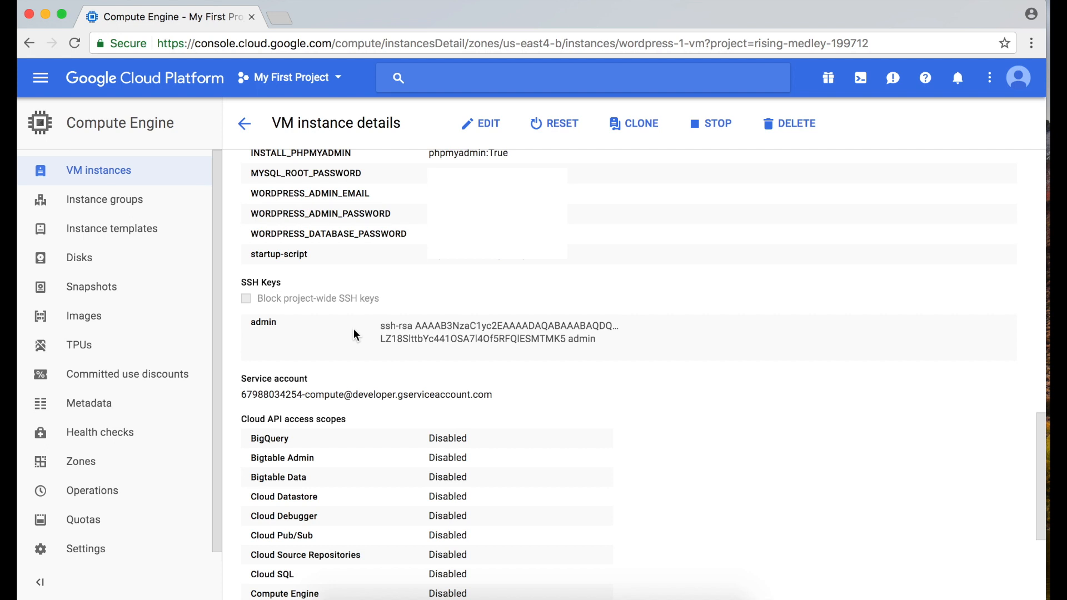
left_click_drag(322, 319, 647, 324)
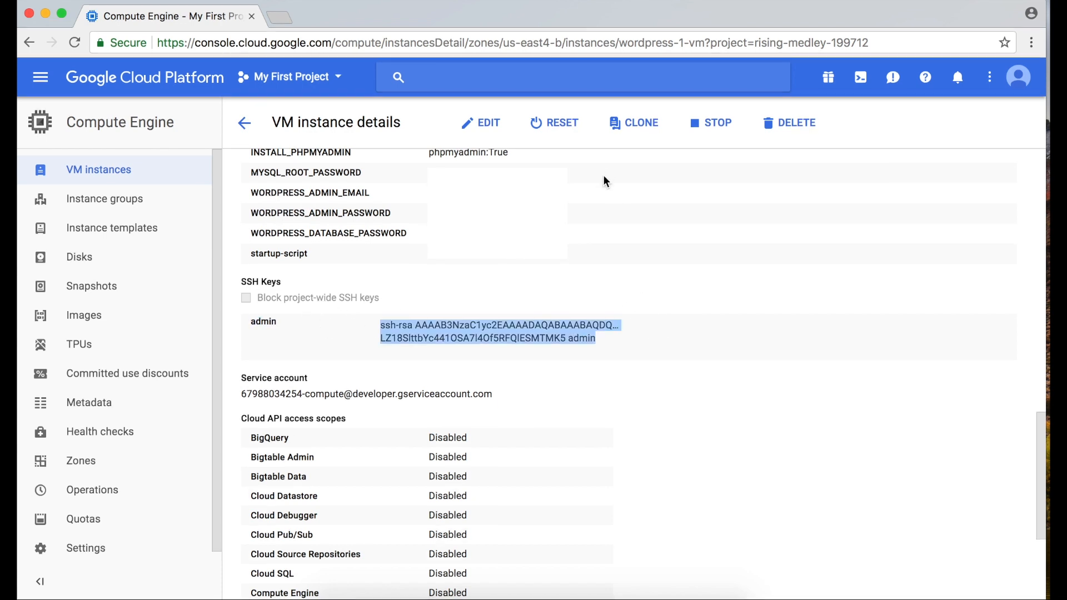
Put the VM instance in edit mode, expand its SSH keys and add a blank key entry
left_click(504, 136)
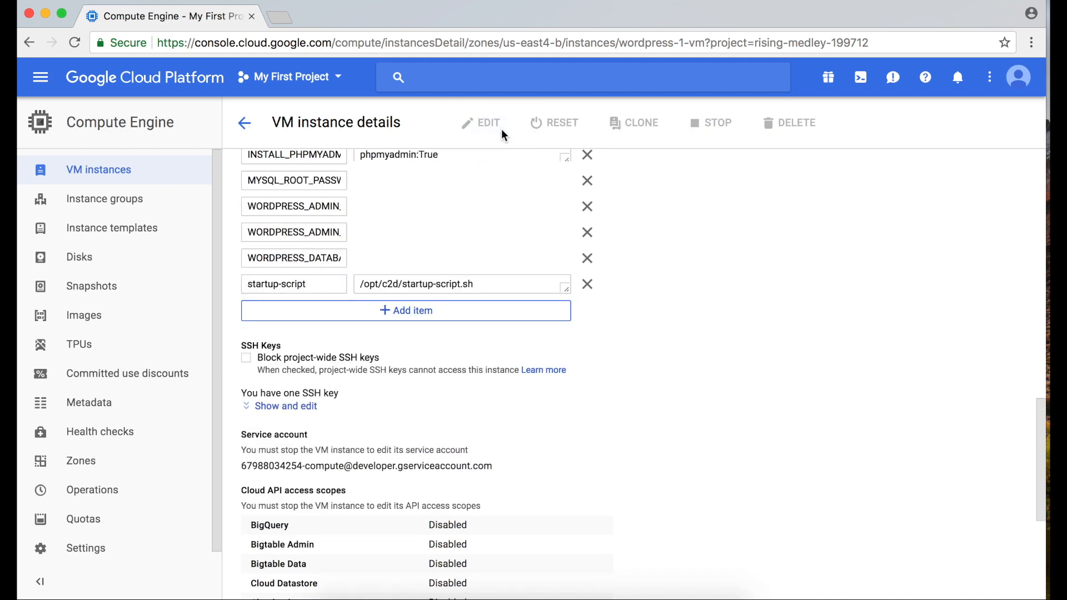
left_click(293, 410)
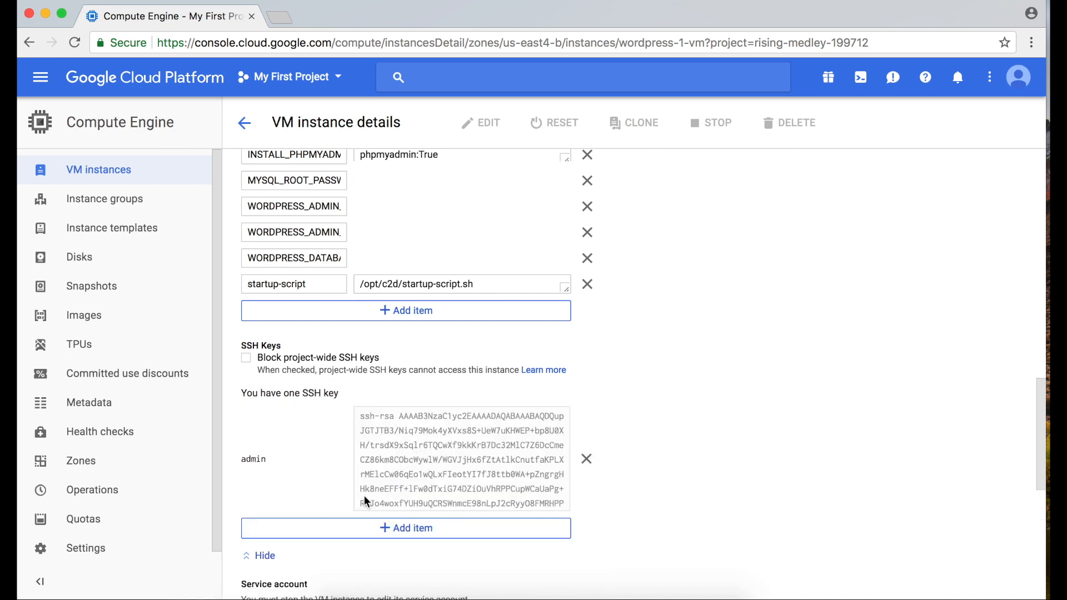
scroll(364, 495, "down", 3)
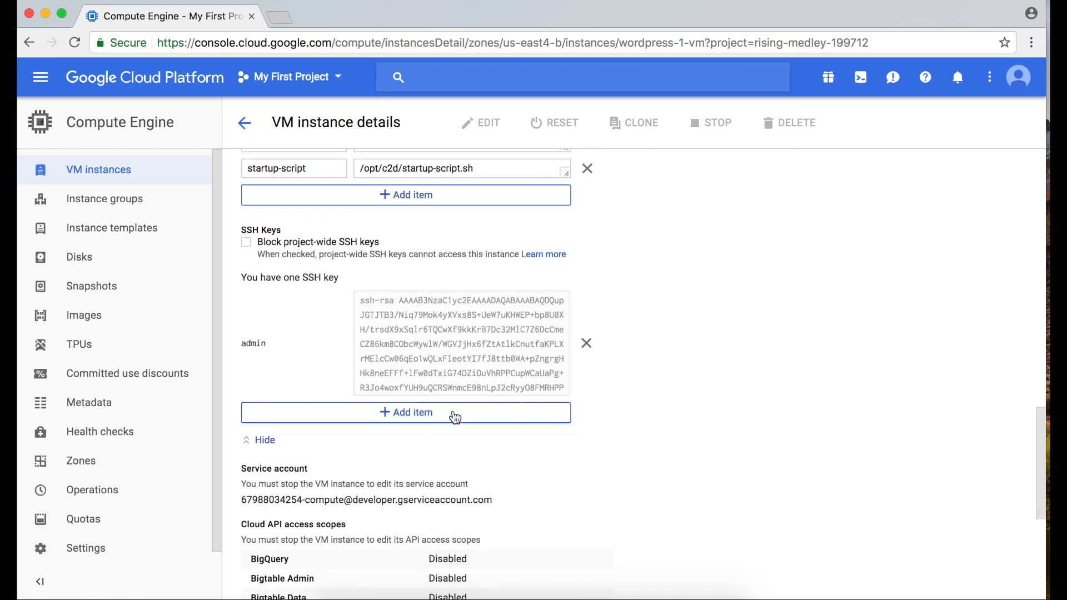
left_click(512, 421)
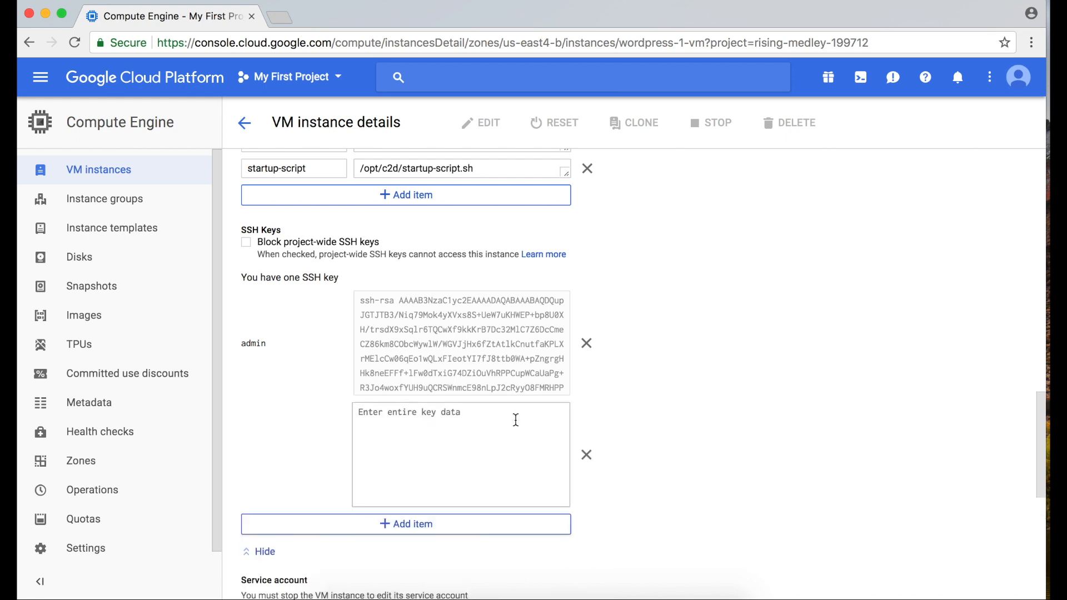
Switch to Terminal and print the public key file with cat /Users/kids/.ssh/mywebsite01.pub
key("super+Tab")
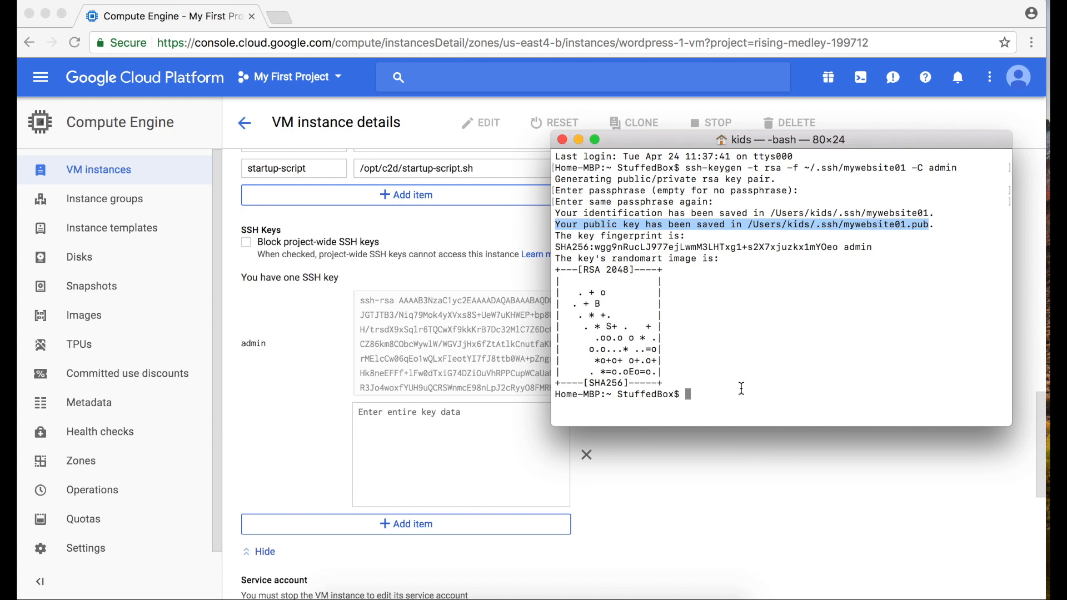
type("cat")
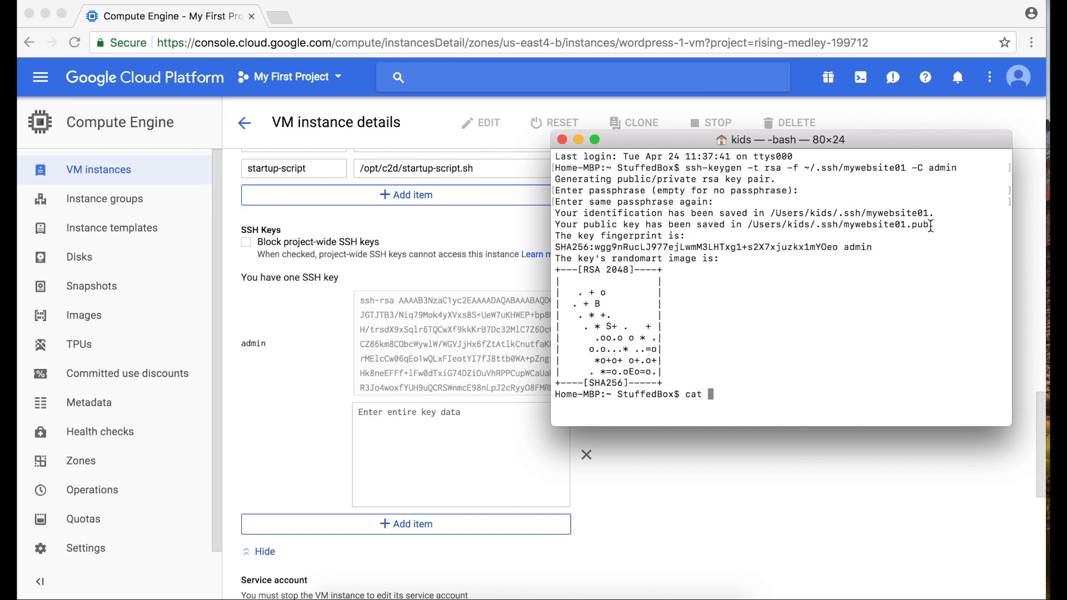
left_click_drag(930, 226, 749, 225)
key("super+c")
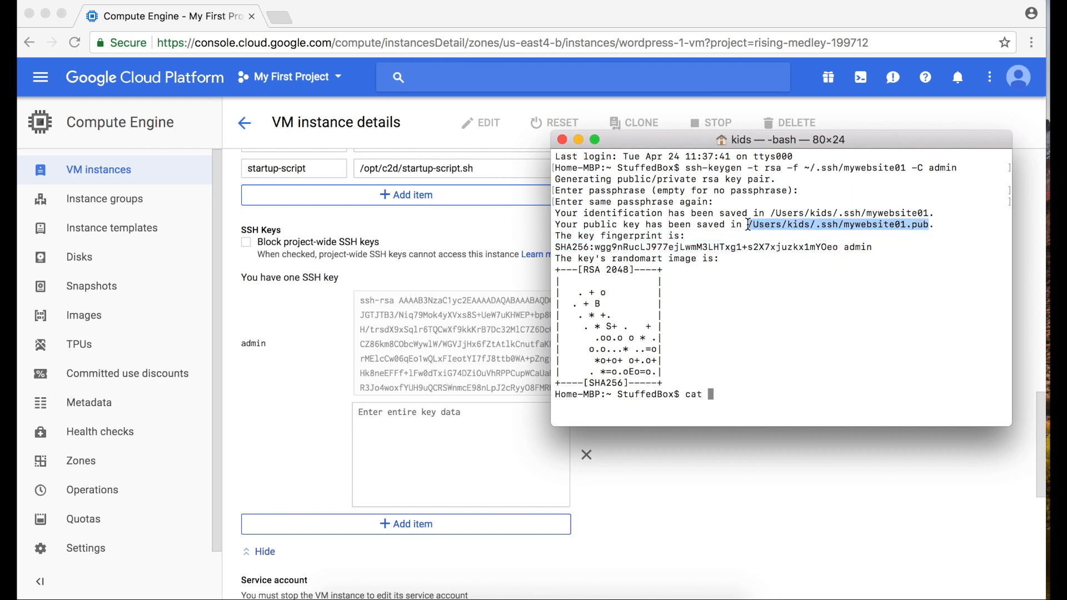
left_click(723, 393)
key("super+v")
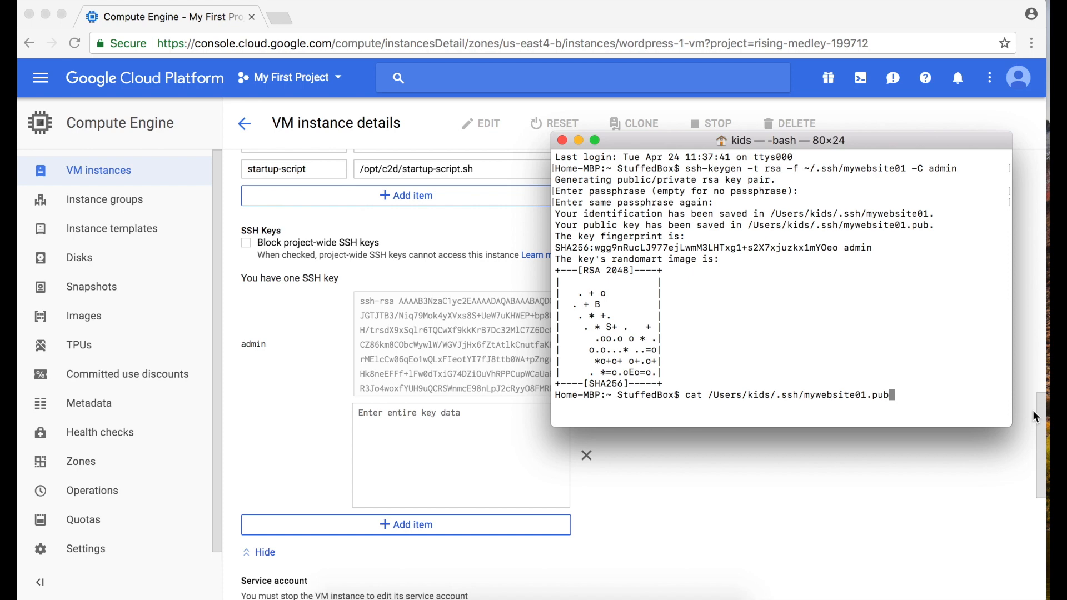
key("Return")
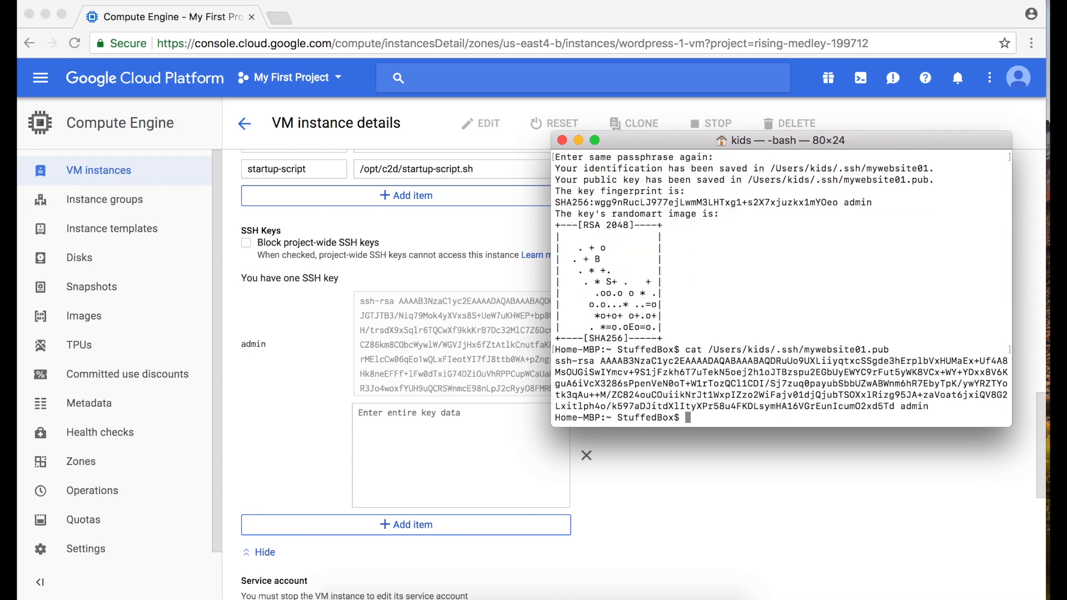
Copy the whole public key, from ssh-rsa through admin, out of Terminal and paste it into the instance's blank SSH key entry
left_click_drag(935, 404, 555, 361)
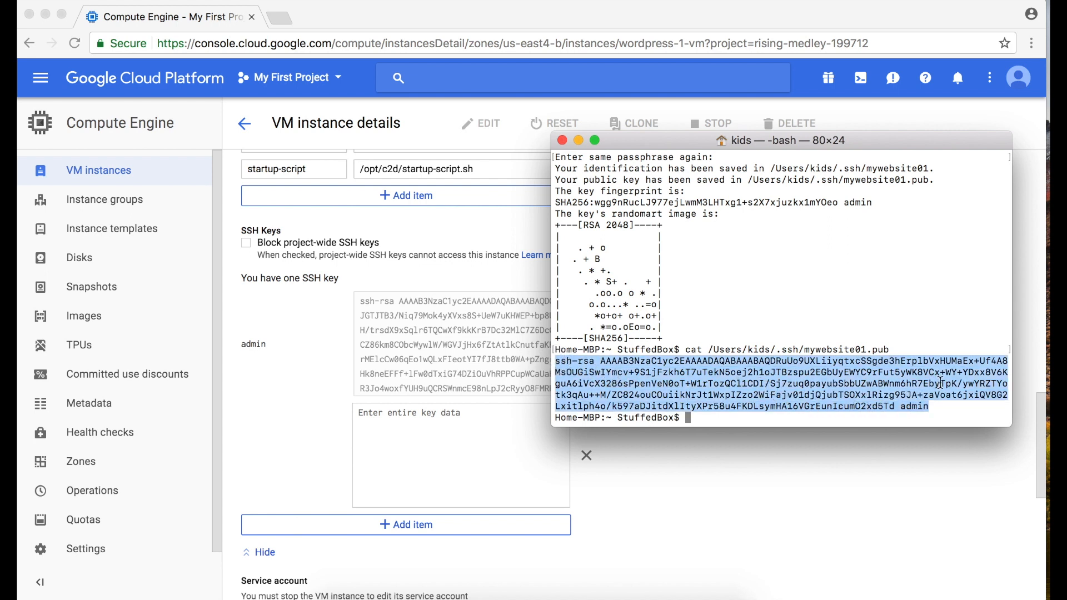
left_click(578, 431)
left_click(494, 439)
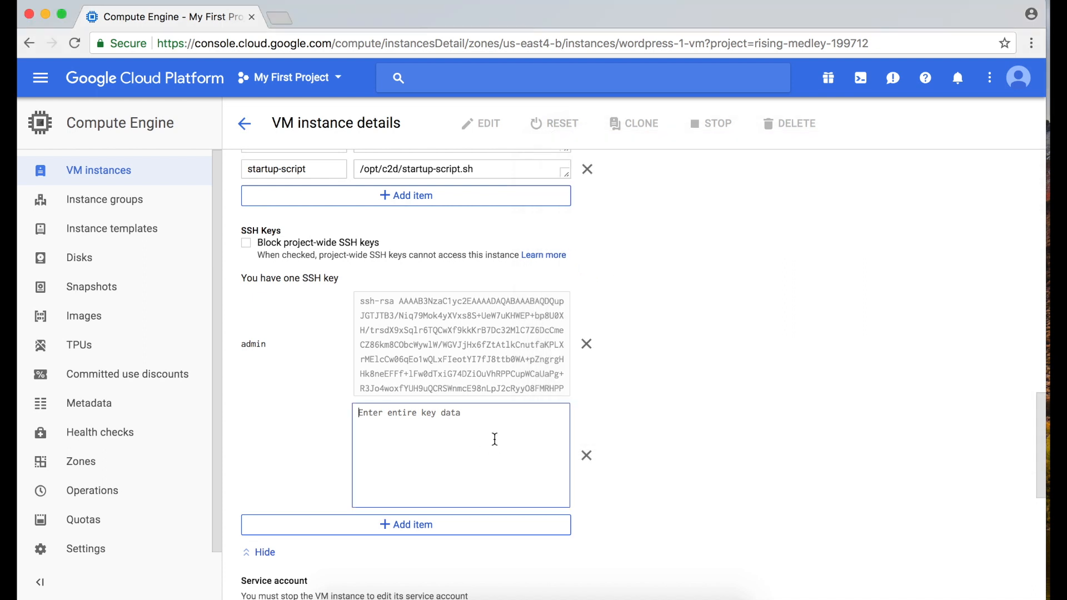
right_click(494, 439)
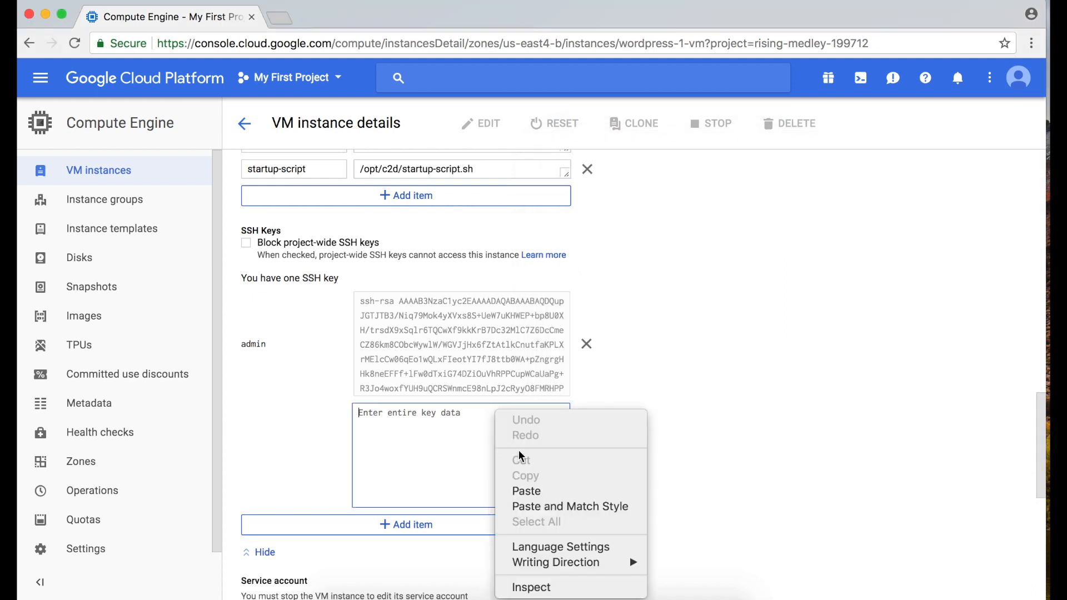
left_click(531, 489)
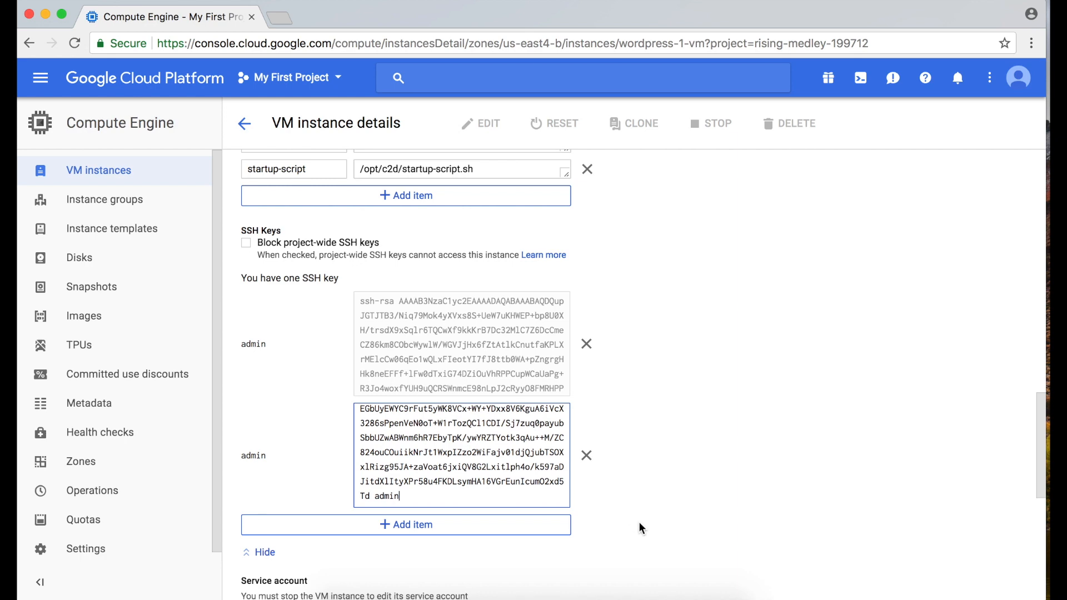
Save the VM instance changes and check the SSH Keys section of its details
scroll(639, 525, "down", 2)
scroll(639, 525, "down", 6)
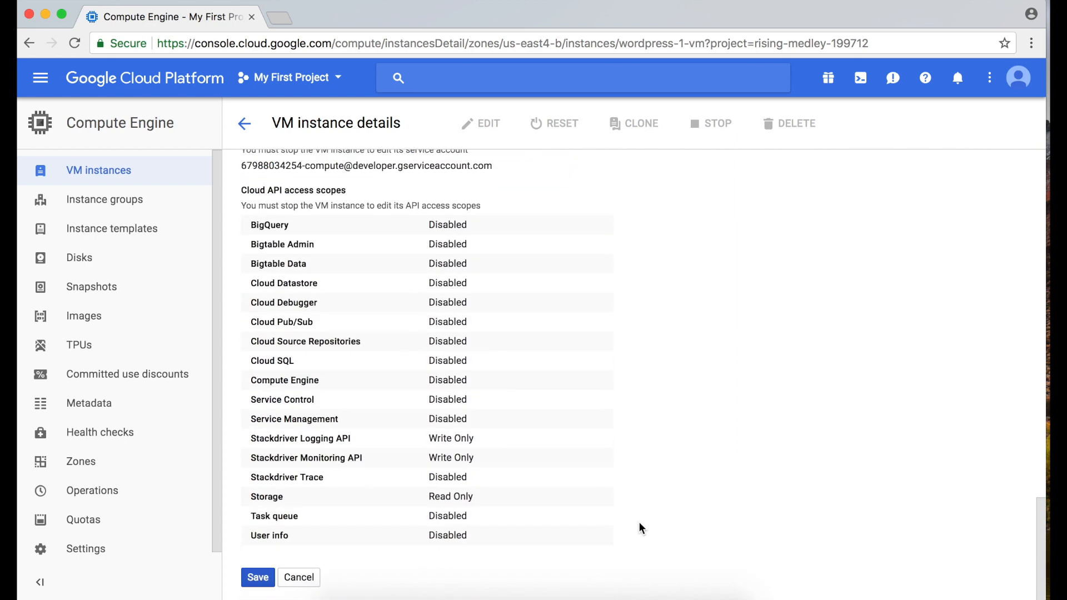
left_click(259, 573)
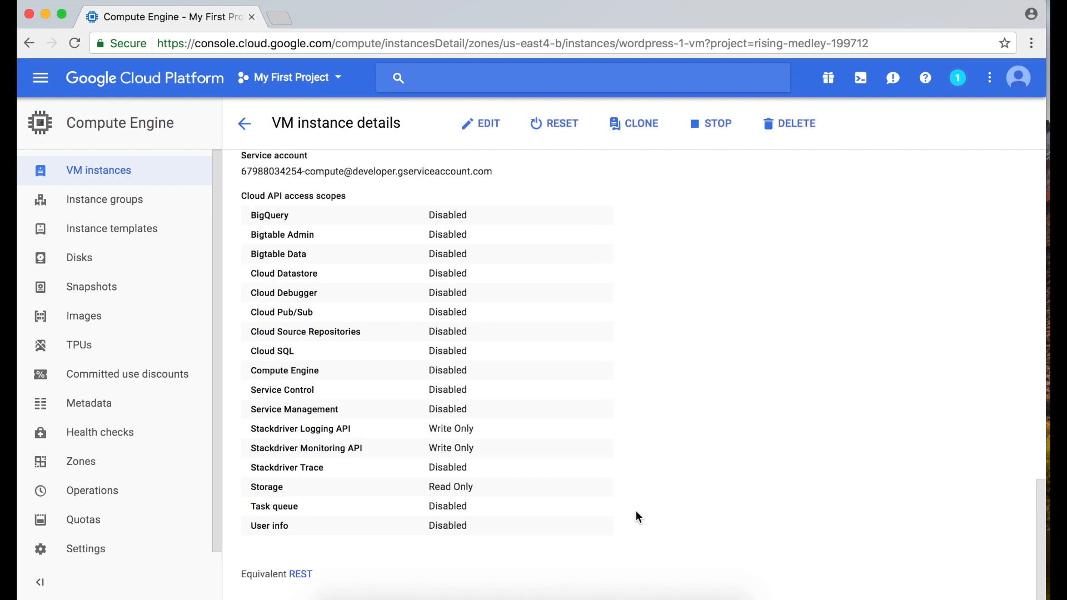
scroll(424, 425, "up", 6)
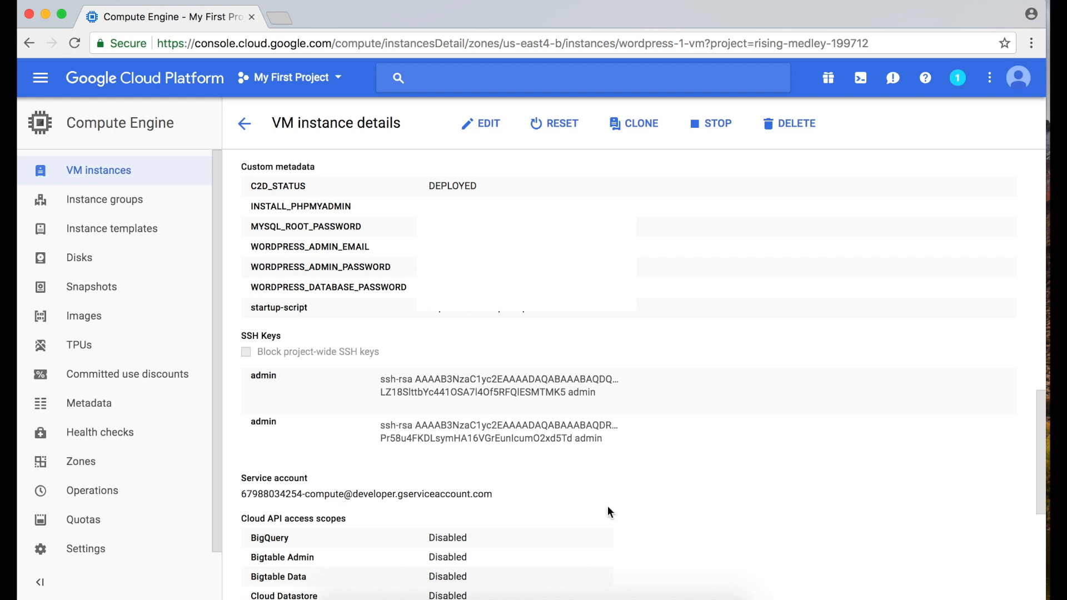
Switch to FileZilla and create a new site named mywebsite01 in the Site Manager
key("super+space")
type("file")
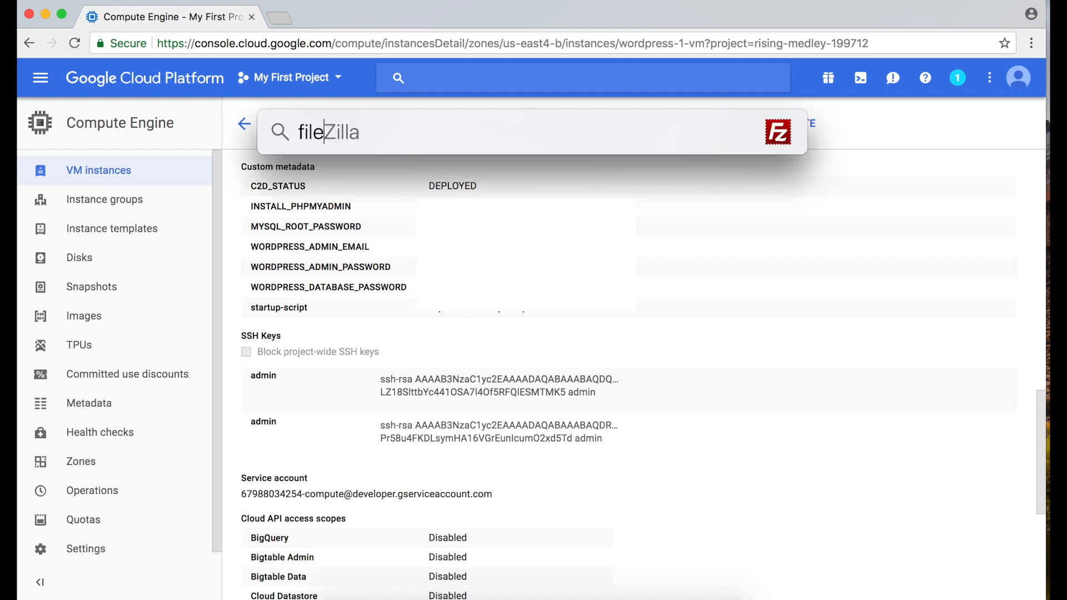
key("Return")
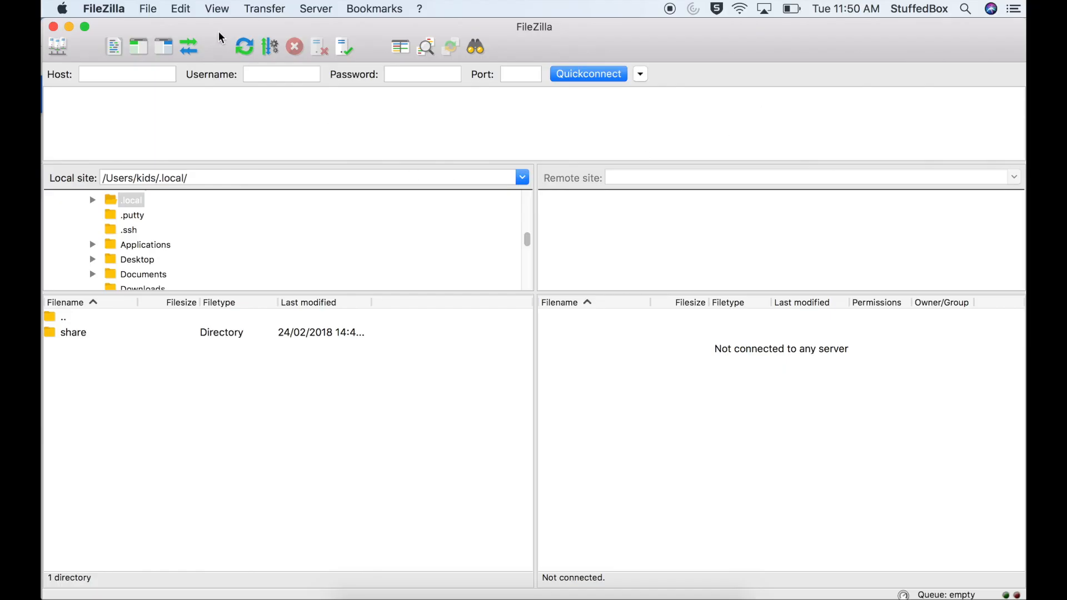
left_click(147, 8)
left_click(166, 28)
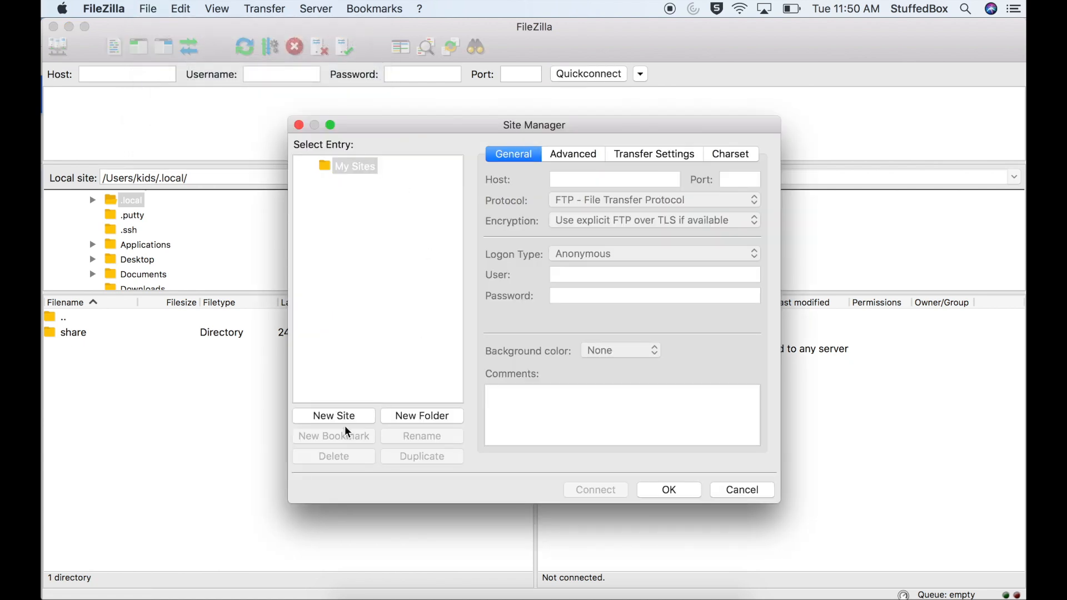
left_click(334, 416)
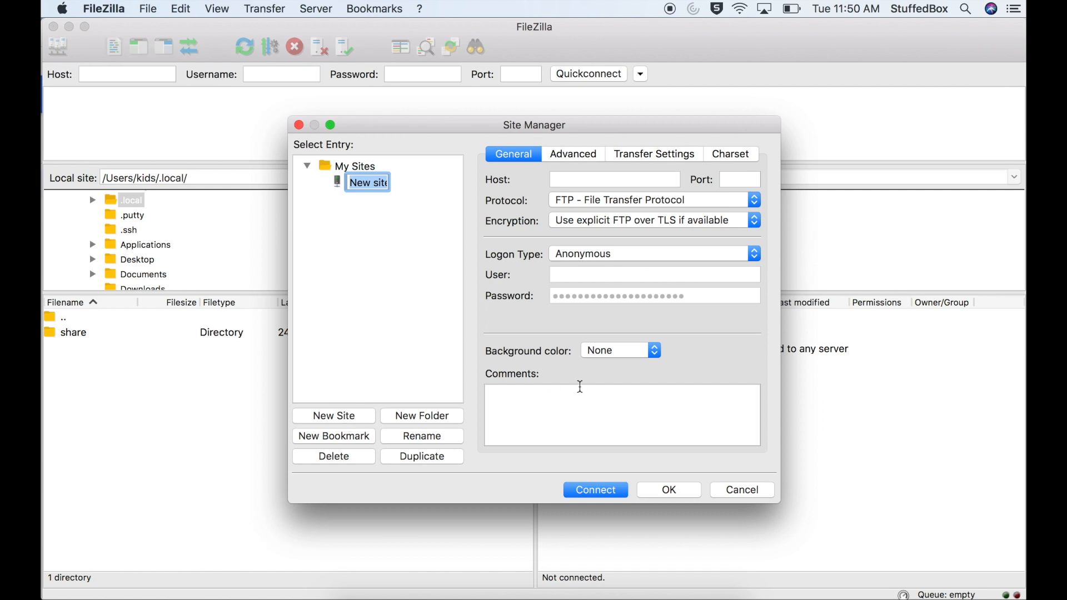
type("mywebsite")
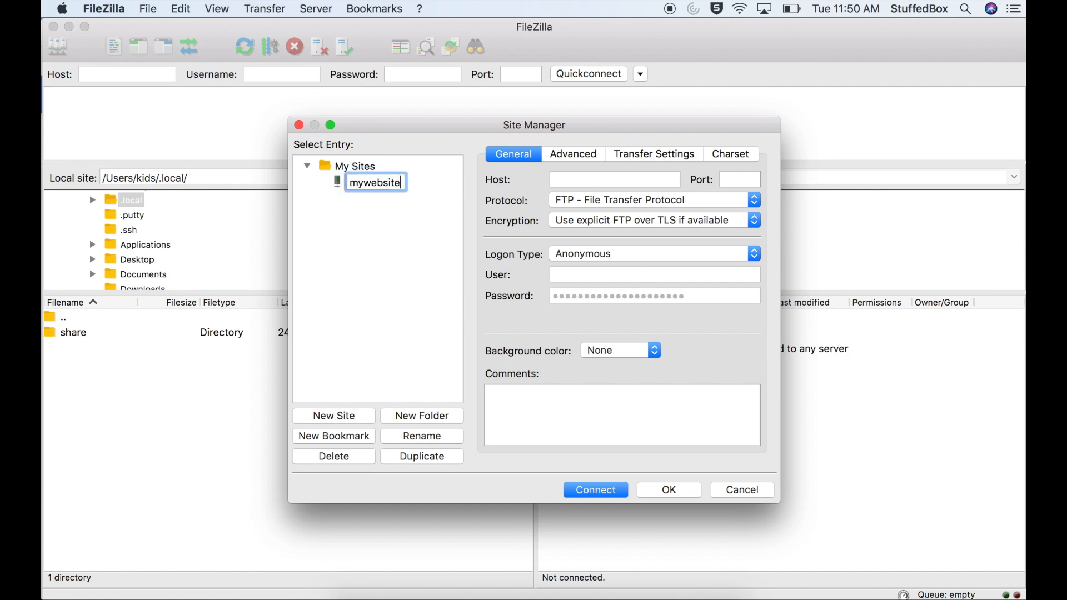
type("01")
key("Return")
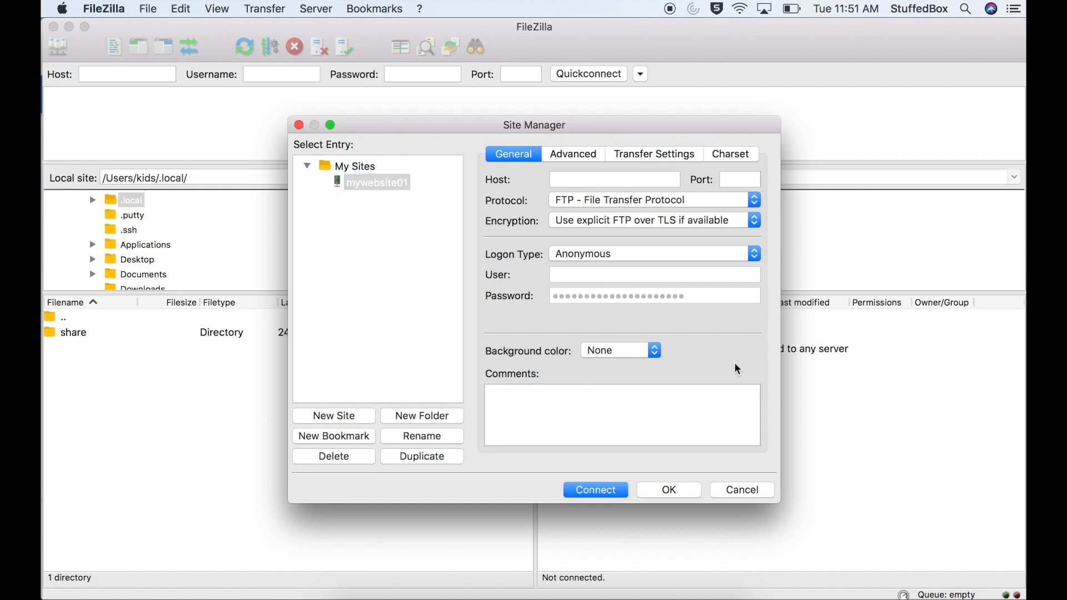
Copy the instance's external IP 35.188.252.247 from the Google Cloud console in Chrome and enter it as the FileZilla site's host
left_click(599, 176)
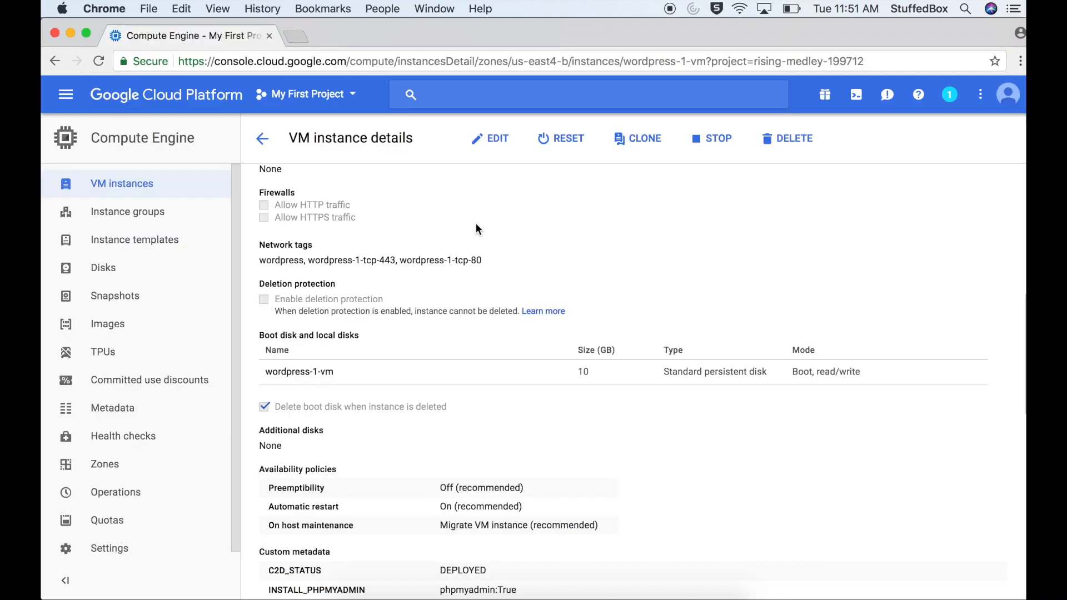
scroll(476, 229, "up", 5)
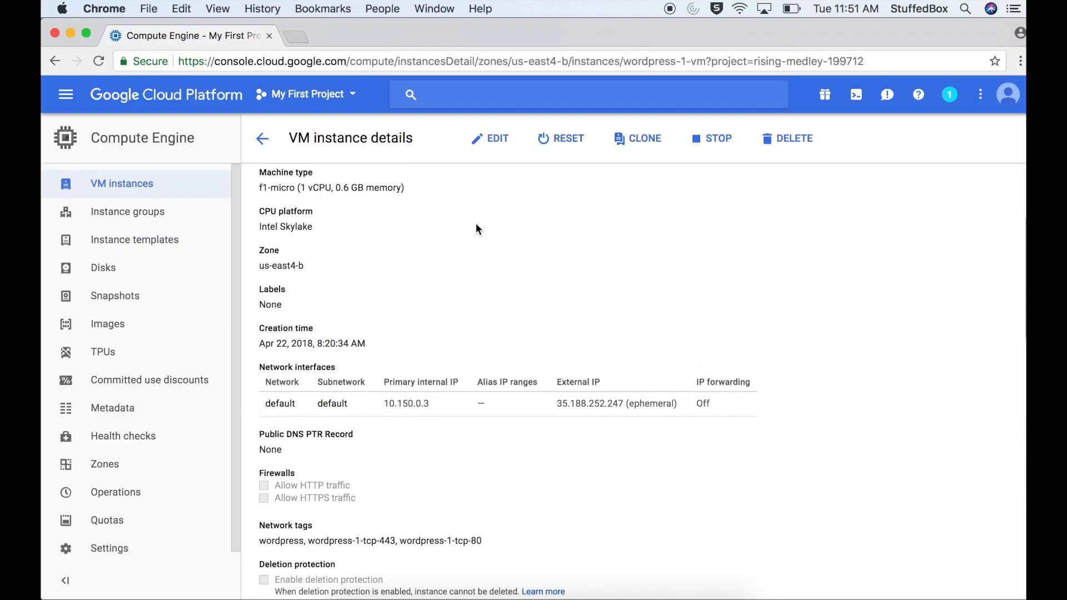
left_click_drag(556, 403, 623, 402)
key("super+c")
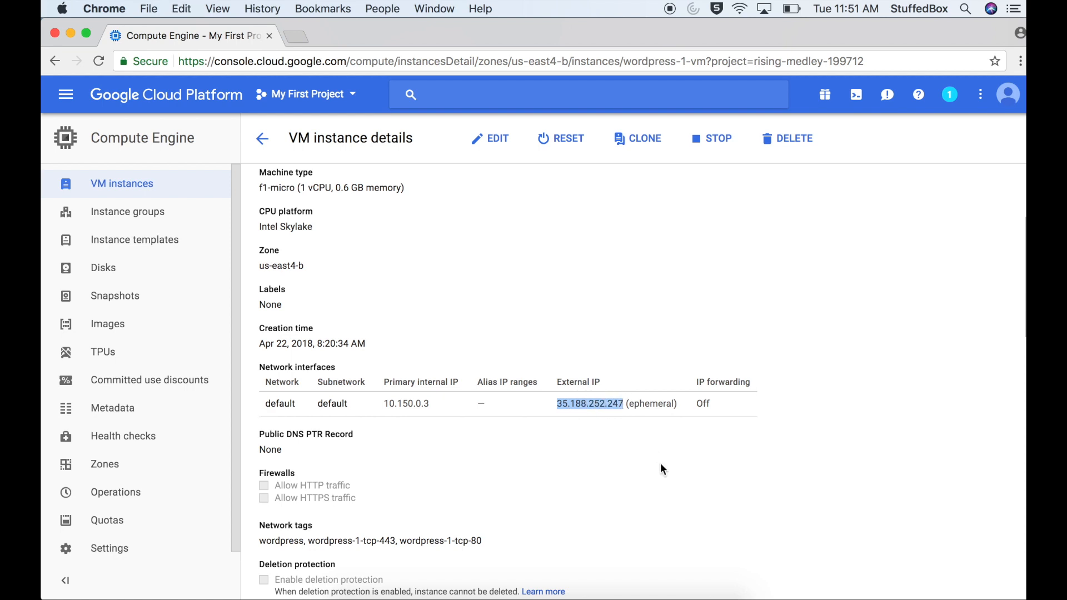
key("super+Tab")
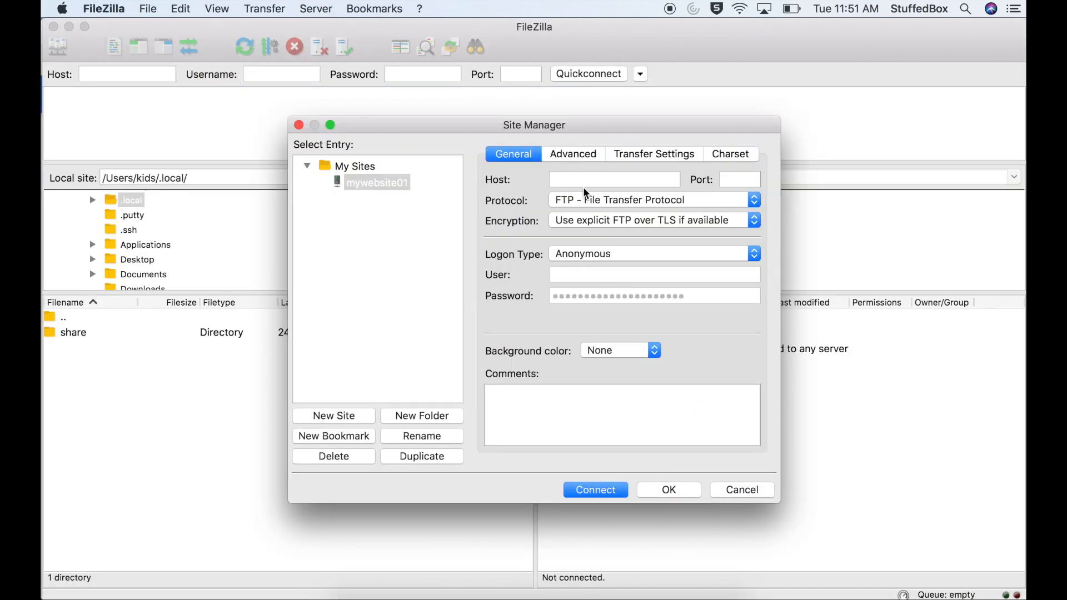
left_click(605, 180)
key("super+v")
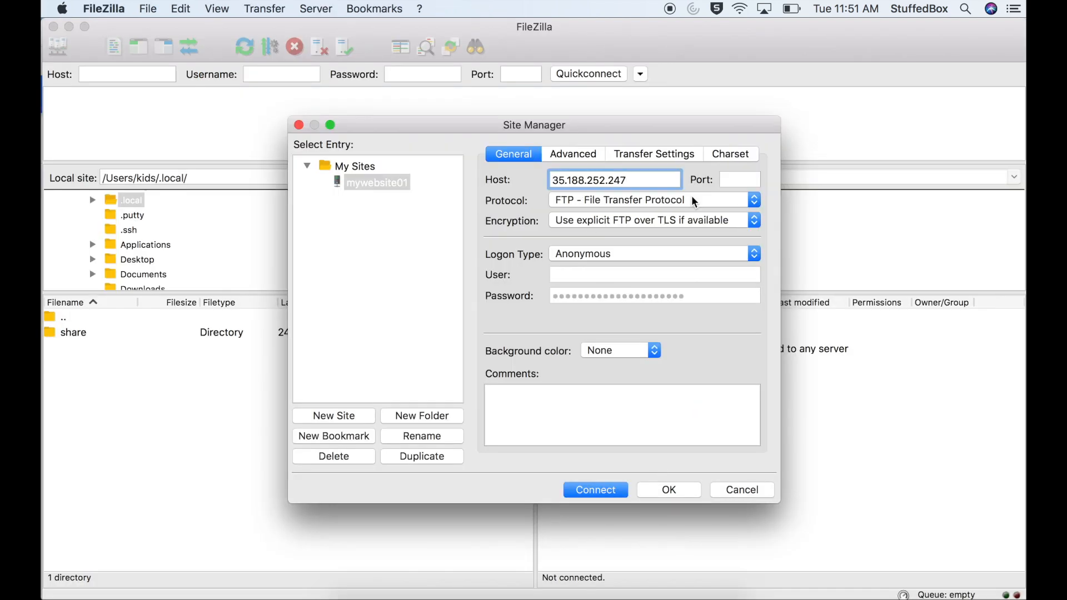
Set the site's protocol to SFTP - SSH File Transfer Protocol, the logon type to Key file and the user to admin
left_click(626, 199)
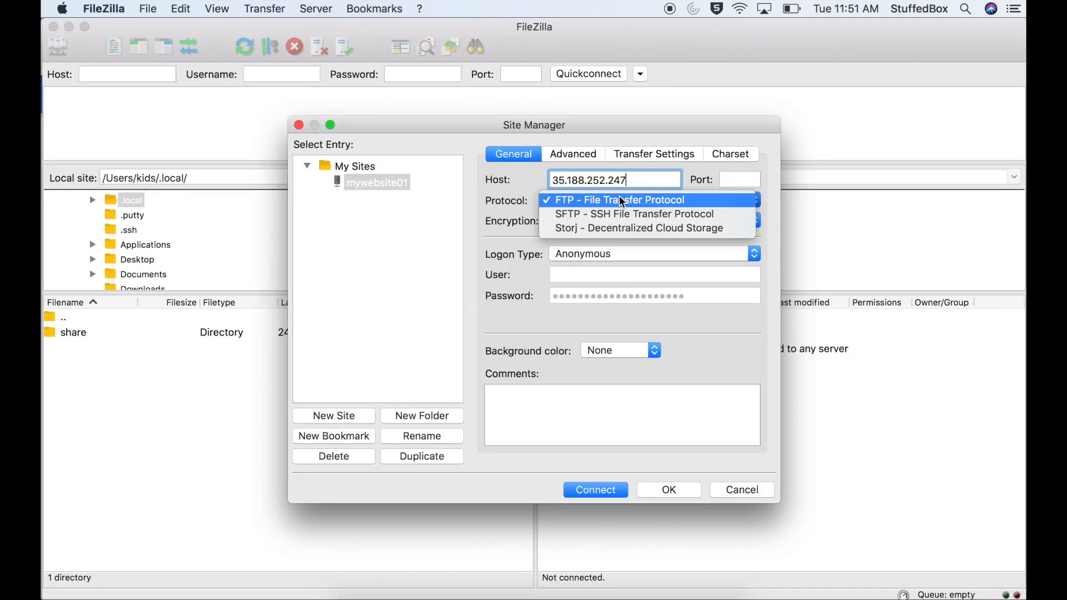
left_click(623, 215)
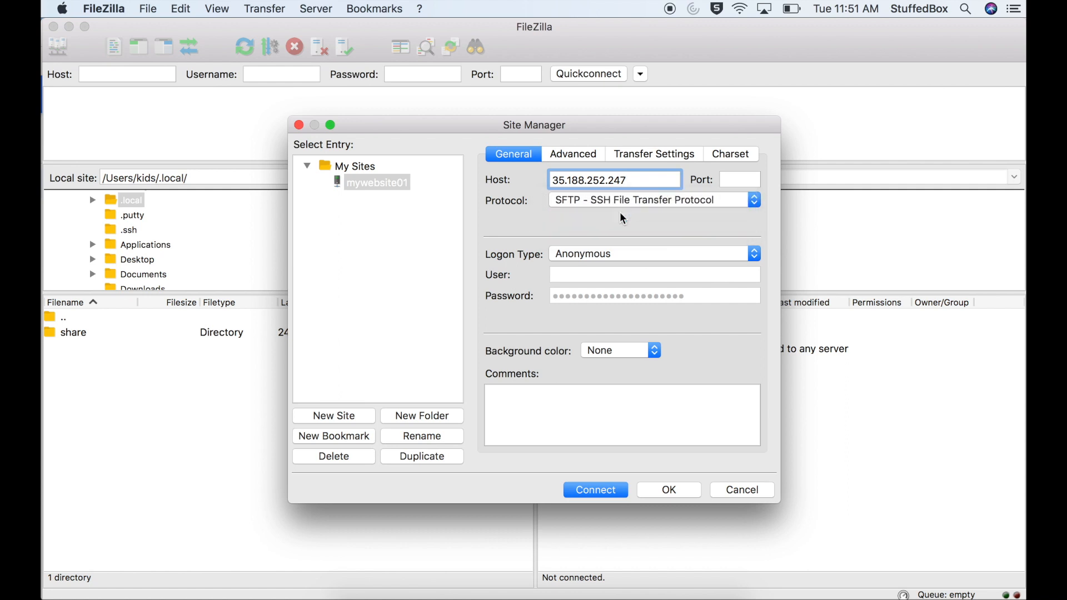
left_click(643, 258)
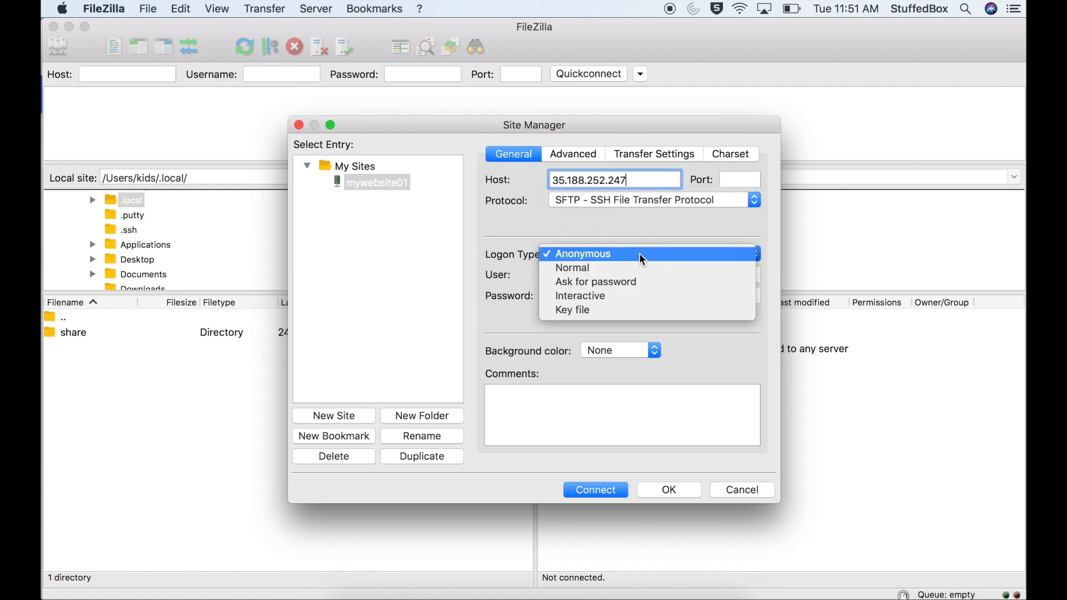
left_click(643, 311)
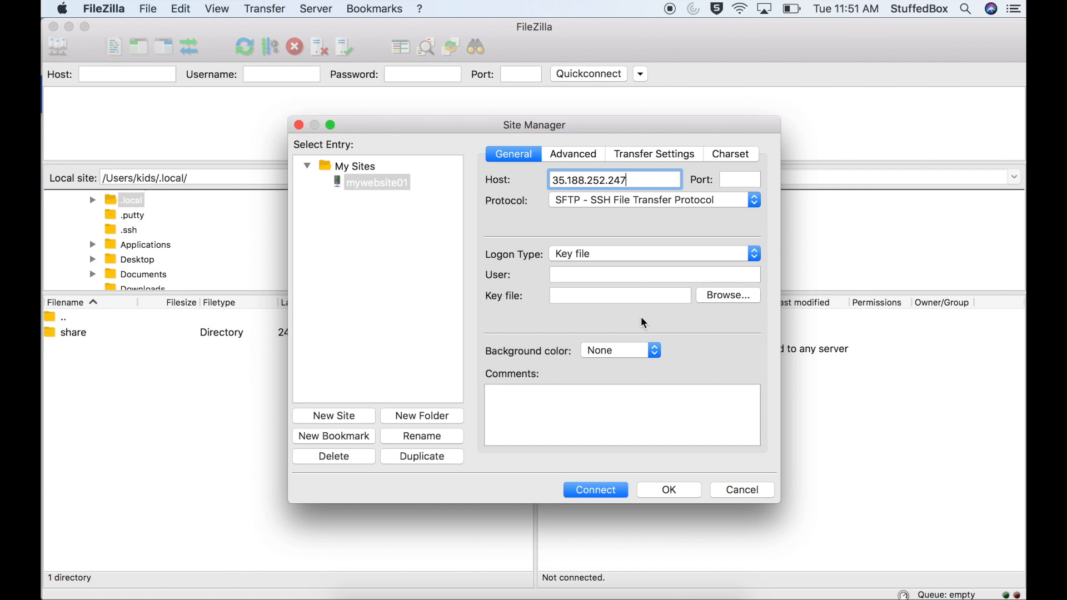
left_click(623, 271)
type("admin")
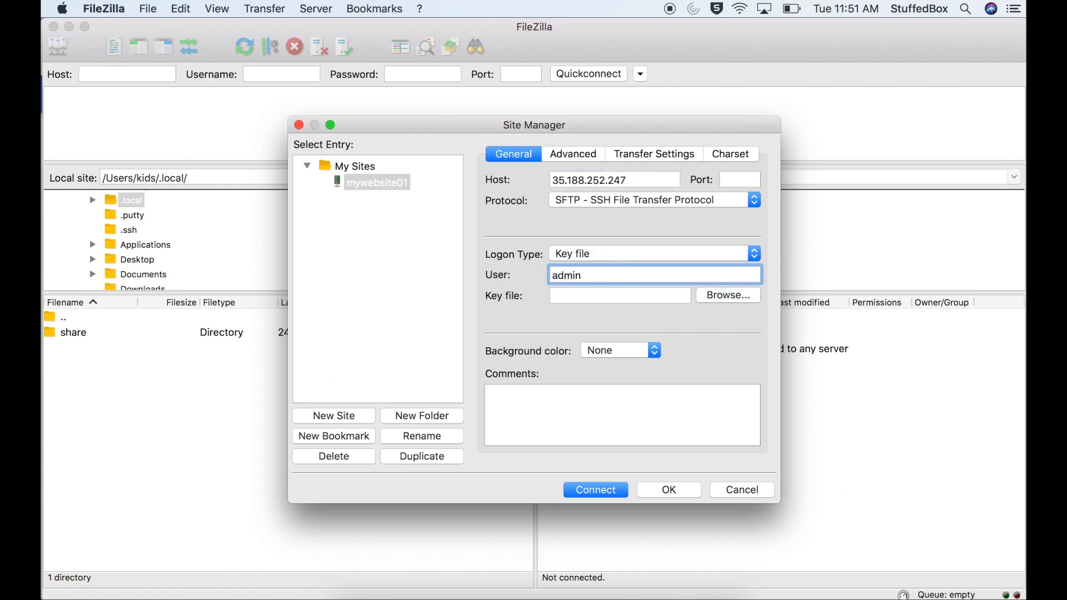
Browse for the site's key file and go to the kids home folder under Users on Macintosh HD
left_click(622, 294)
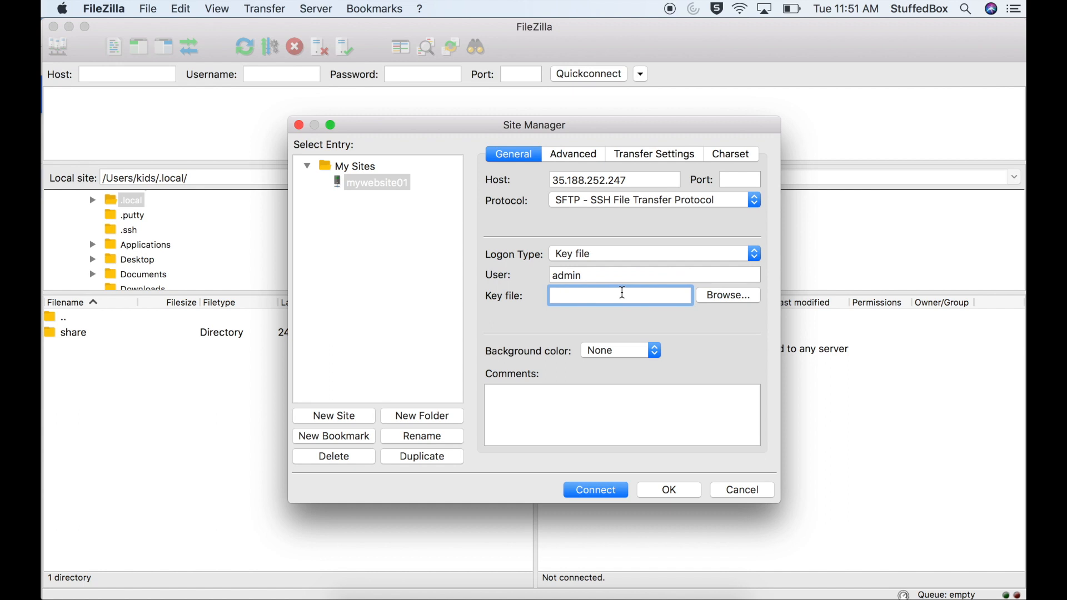
left_click(718, 303)
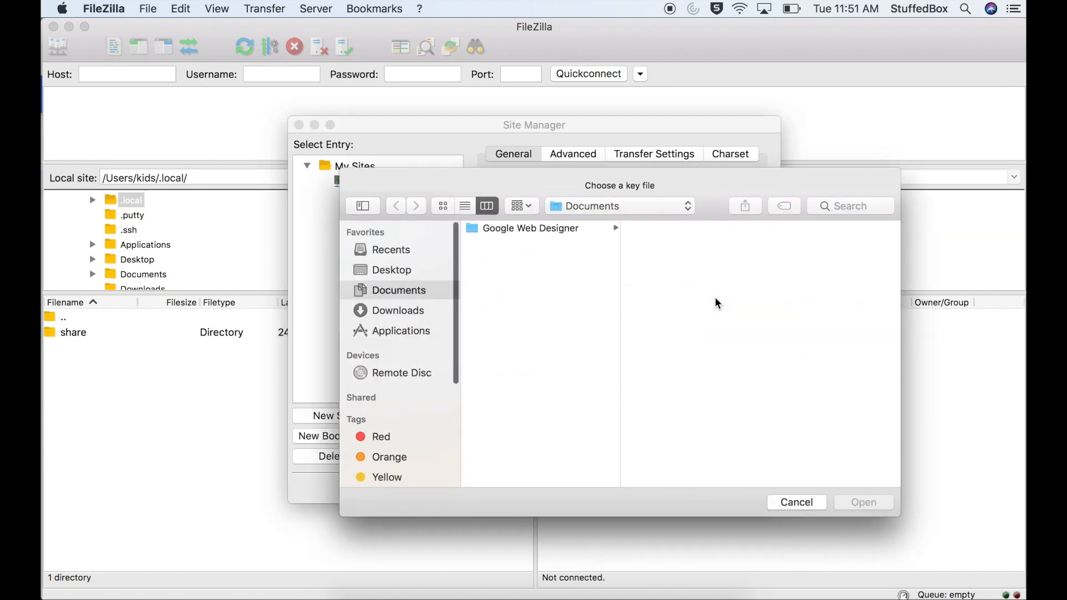
left_click(572, 206)
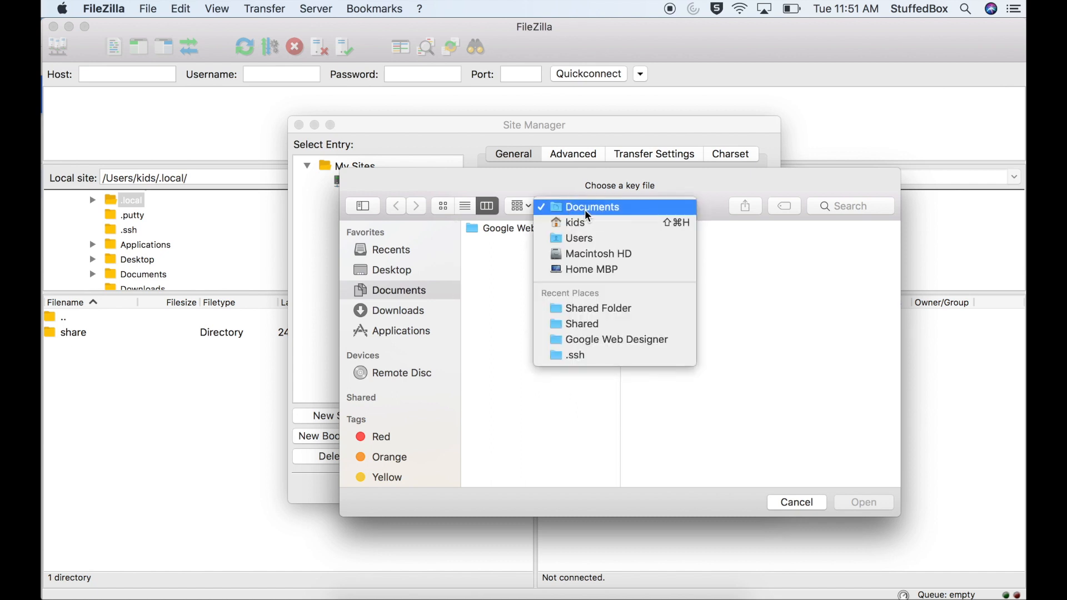
left_click(594, 255)
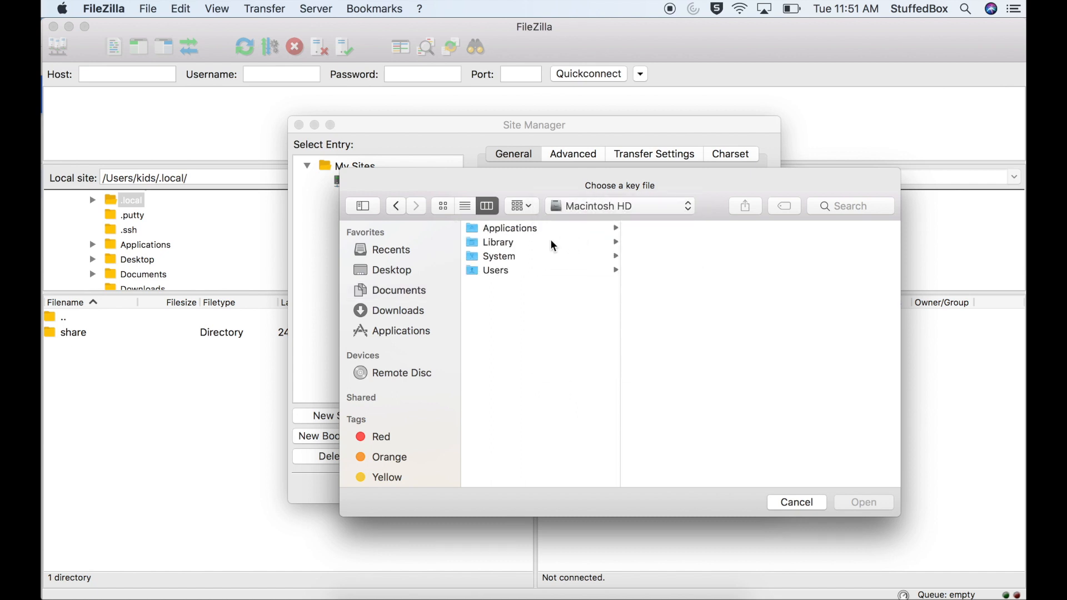
left_click(514, 275)
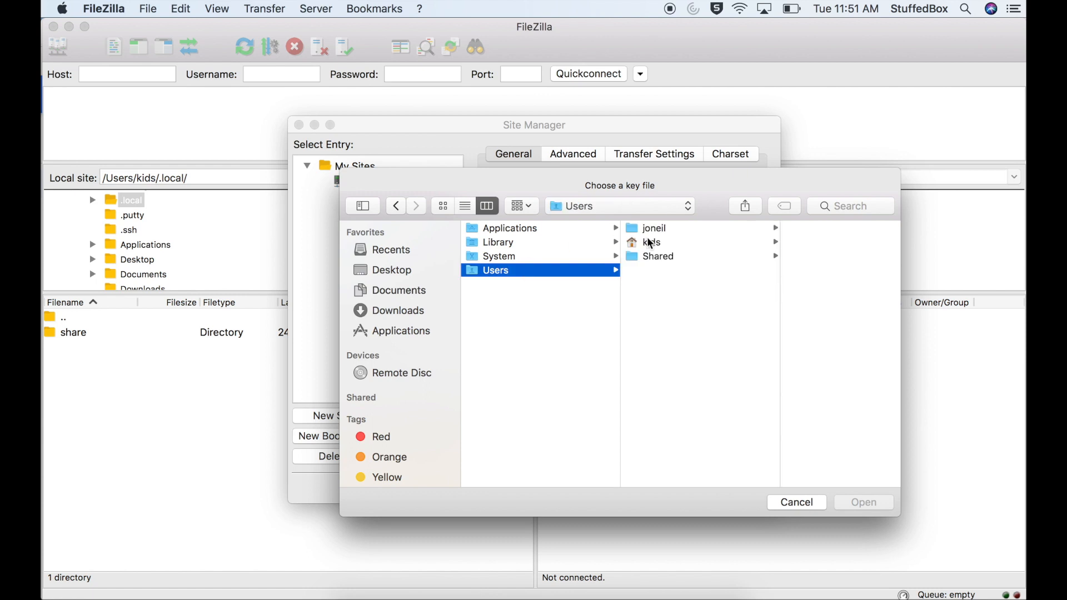
left_click(653, 245)
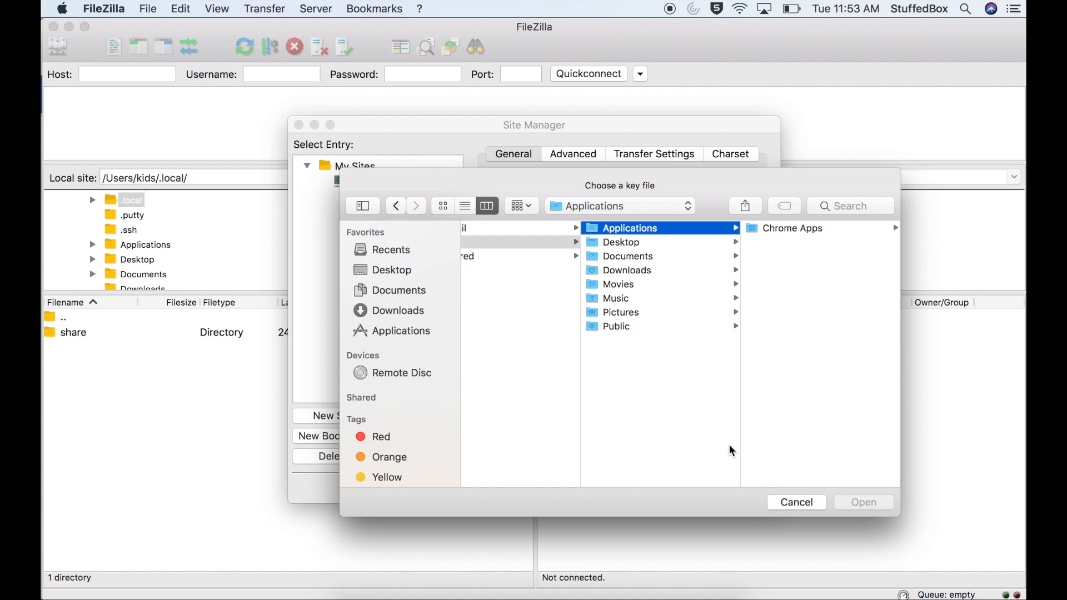
Show the hidden files and open the private key mywebsite01 from the .ssh folder as the key file
key("super+shift+period")
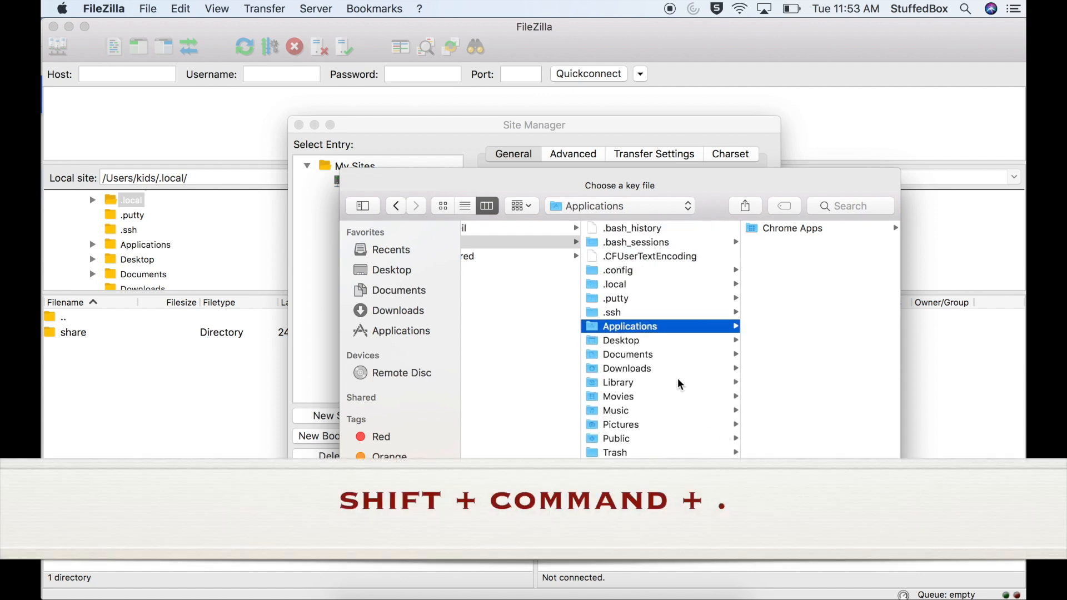
left_click(626, 313)
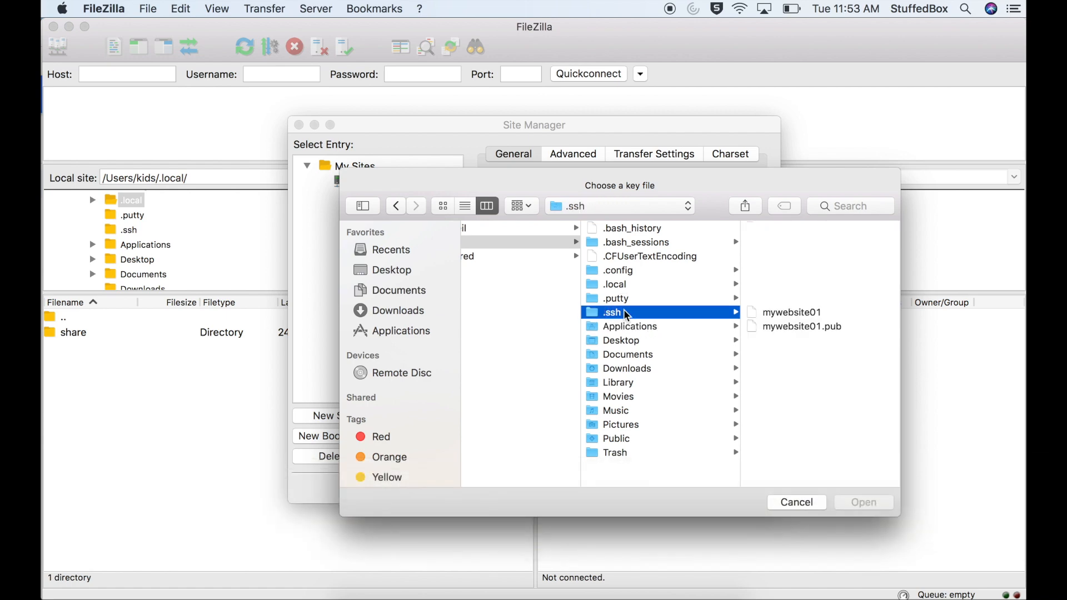
key("Right")
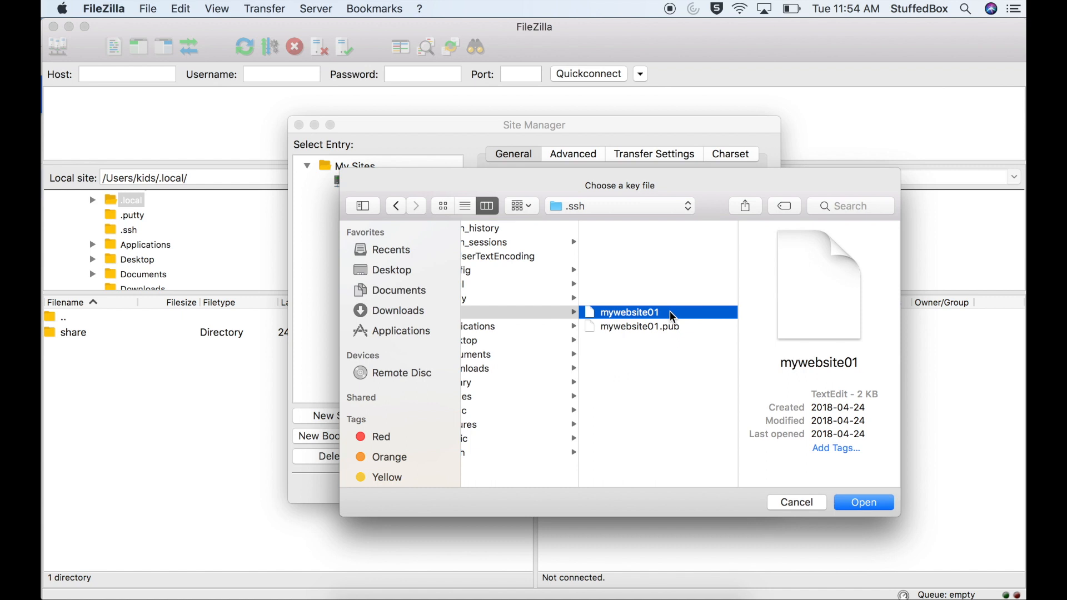
left_click(856, 506)
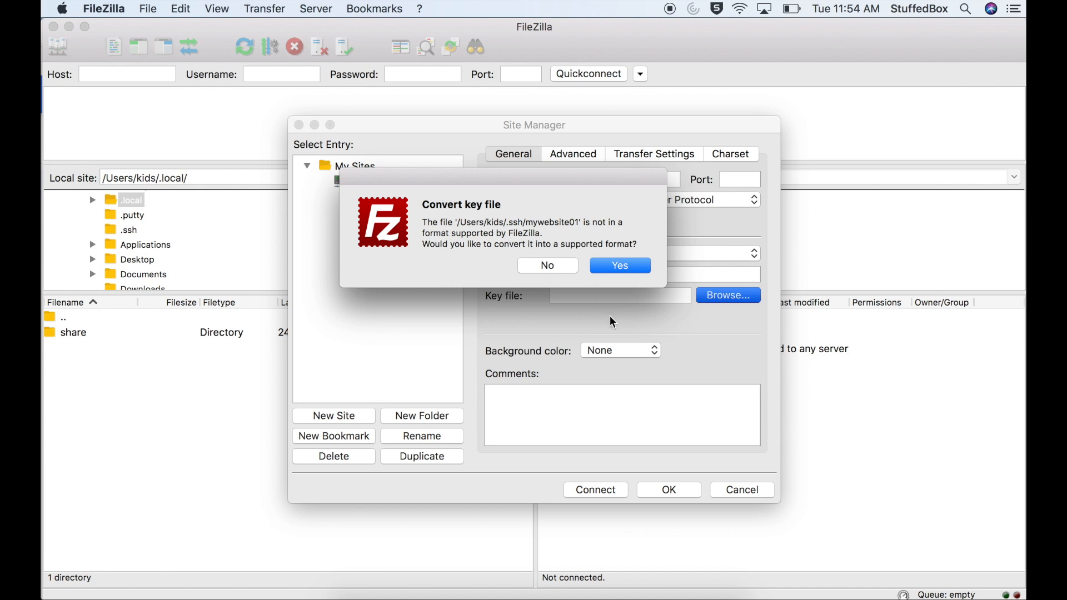
Convert the private key to a supported format, entering the key file's password, and save it as filezilla_mywebsite01 in the .ssh folder
left_click(605, 268)
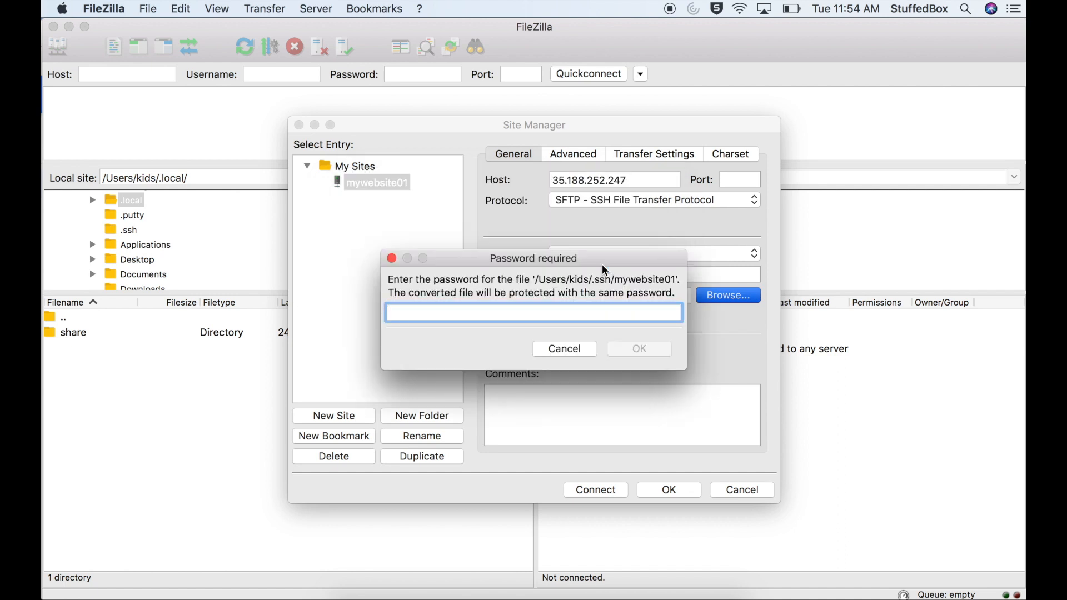
type("••••••••")
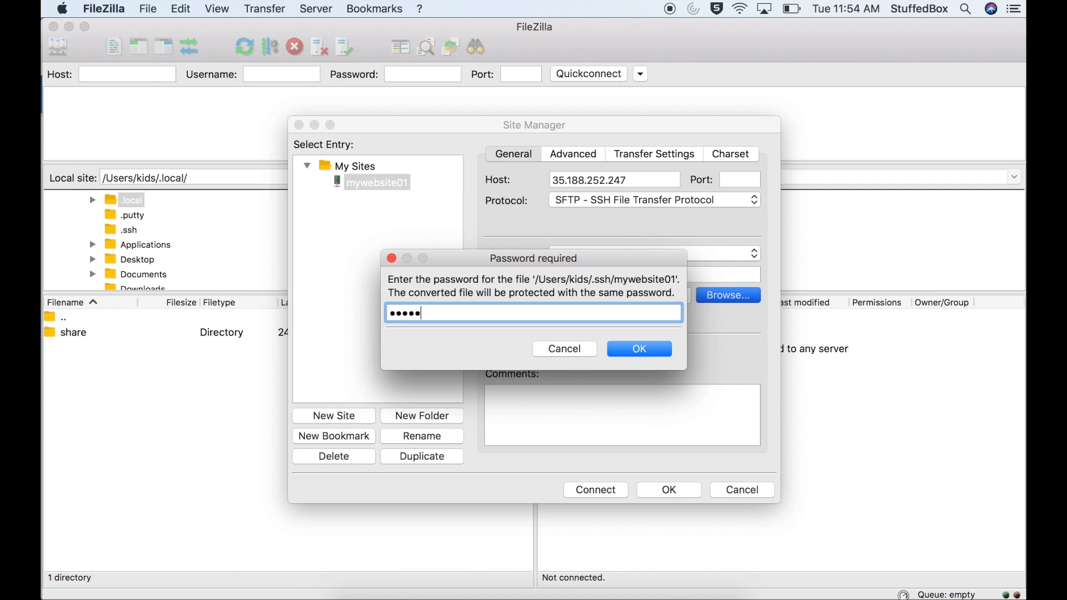
key("Return")
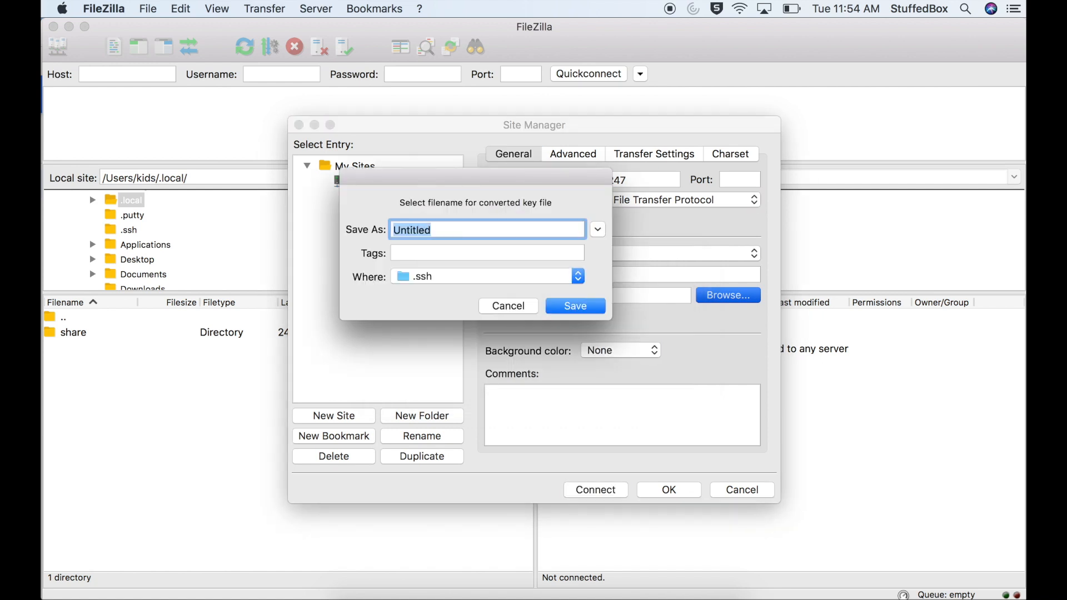
type("filezilla_mywebsite01")
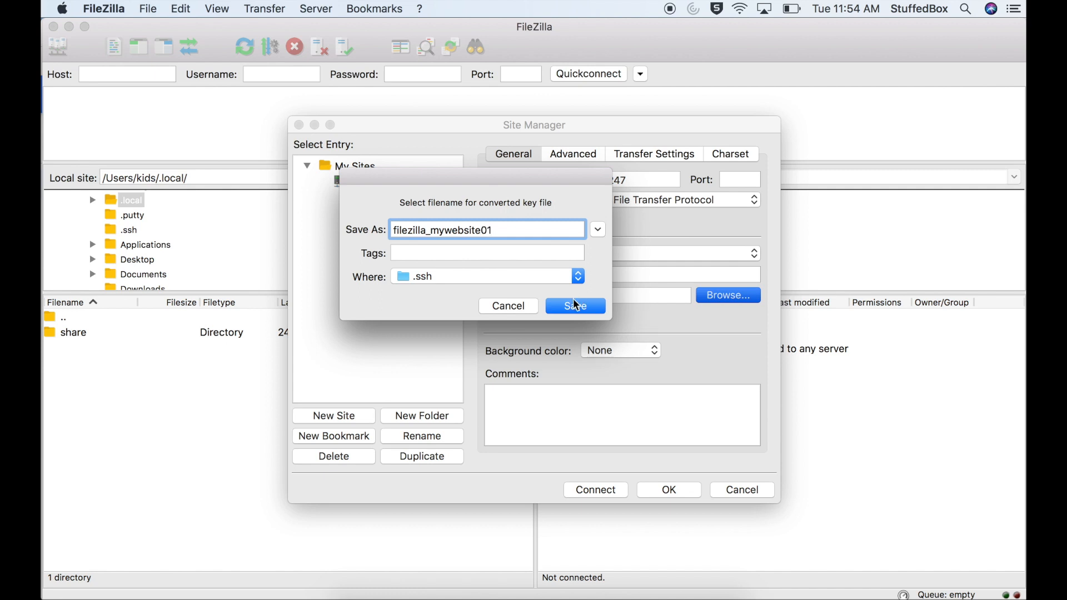
left_click(576, 306)
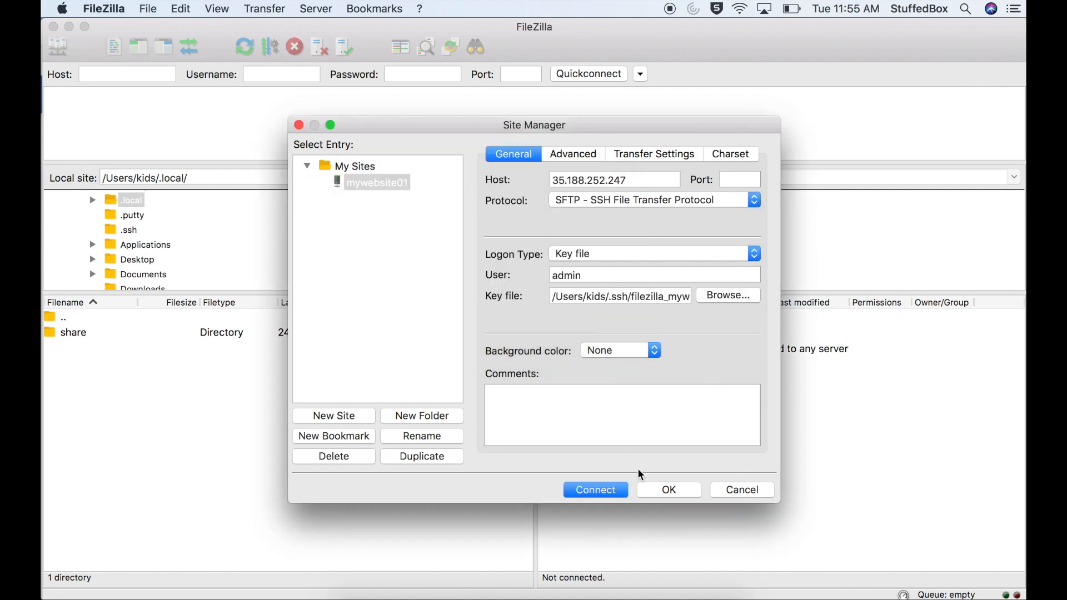
Connect to the mywebsite01 site and accept the server's host key, always trusting this host
left_click(589, 493)
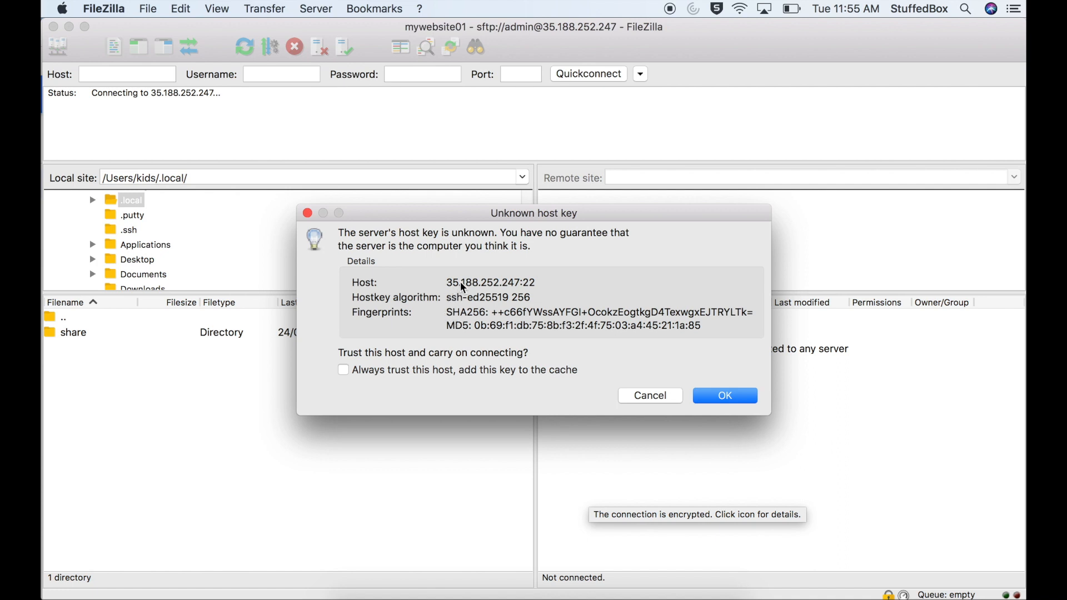
left_click(583, 286)
mouse_move(582, 281)
left_mouse_down()
mouse_move(428, 284)
mouse_move(475, 280)
left_mouse_up()
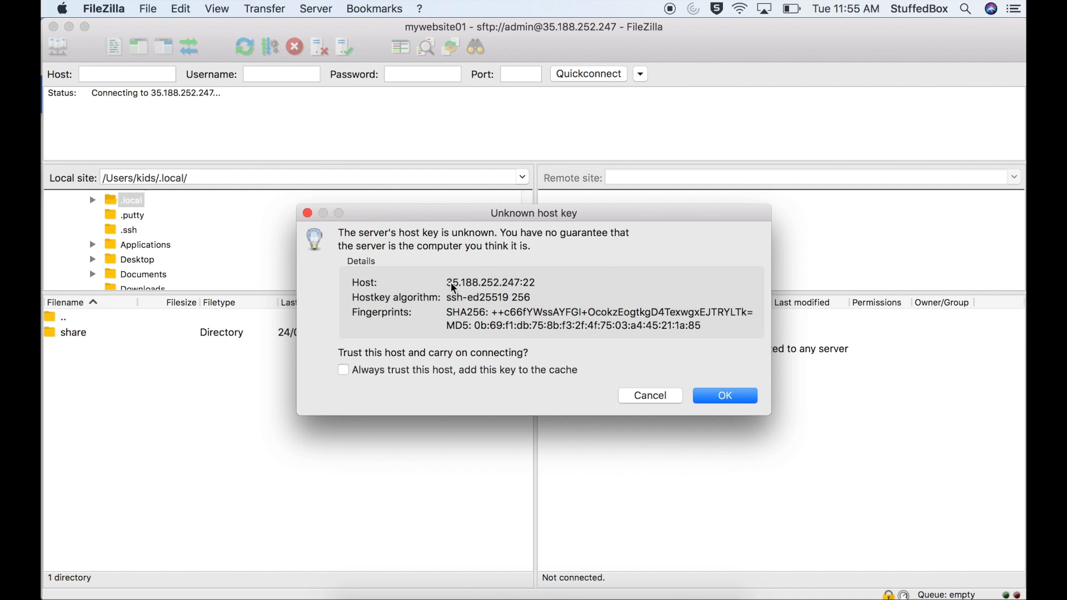
left_click(468, 372)
left_click(749, 398)
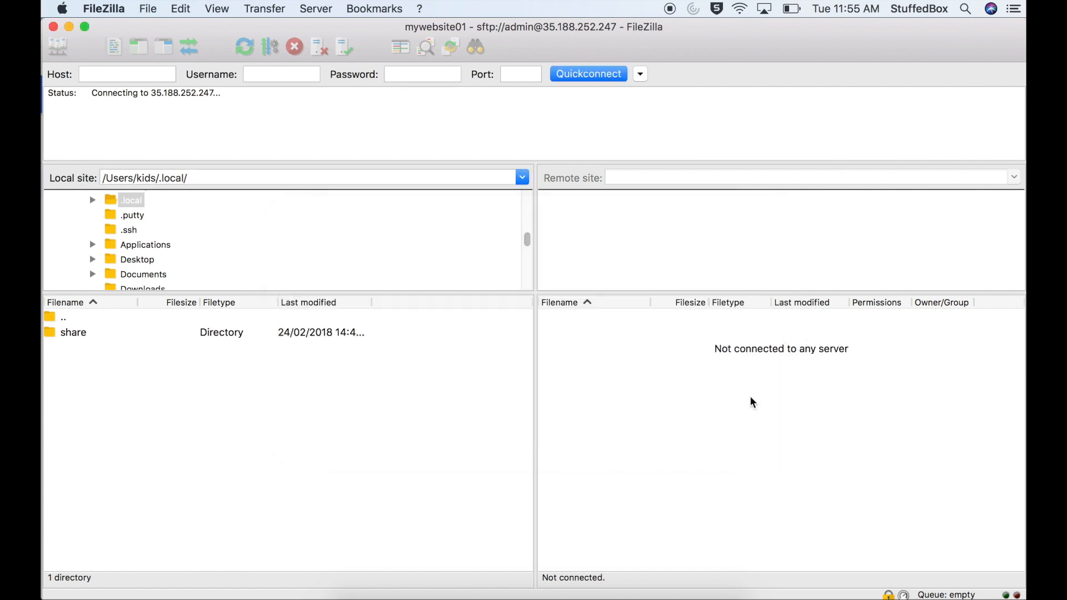
Enter the passphrase of the converted key file to log in to the server
left_click(546, 368)
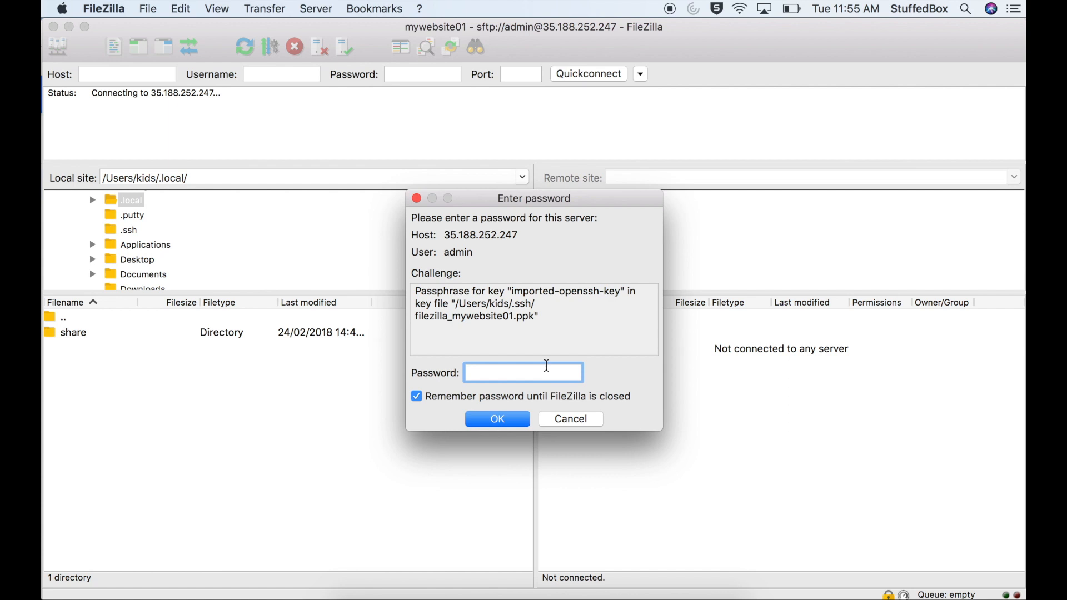
type("***")
key("BackSpace")
key("BackSpace")
key("BackSpace")
type("**********")
key("Return")
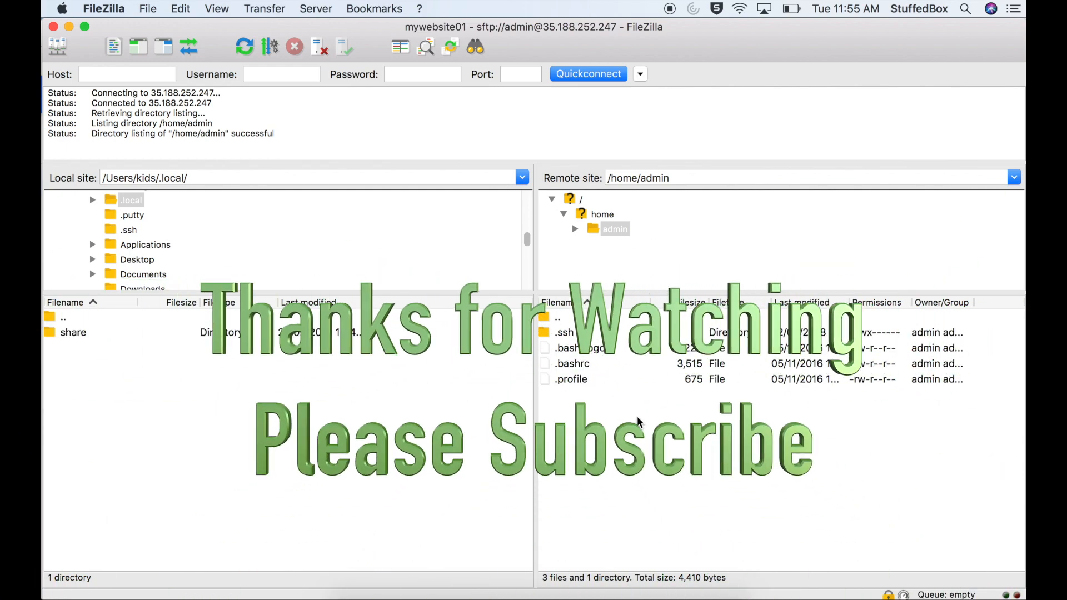
Go up from the admin home folder to the root of the remote site and open the var directory
left_click(563, 317)
double_click(564, 318)
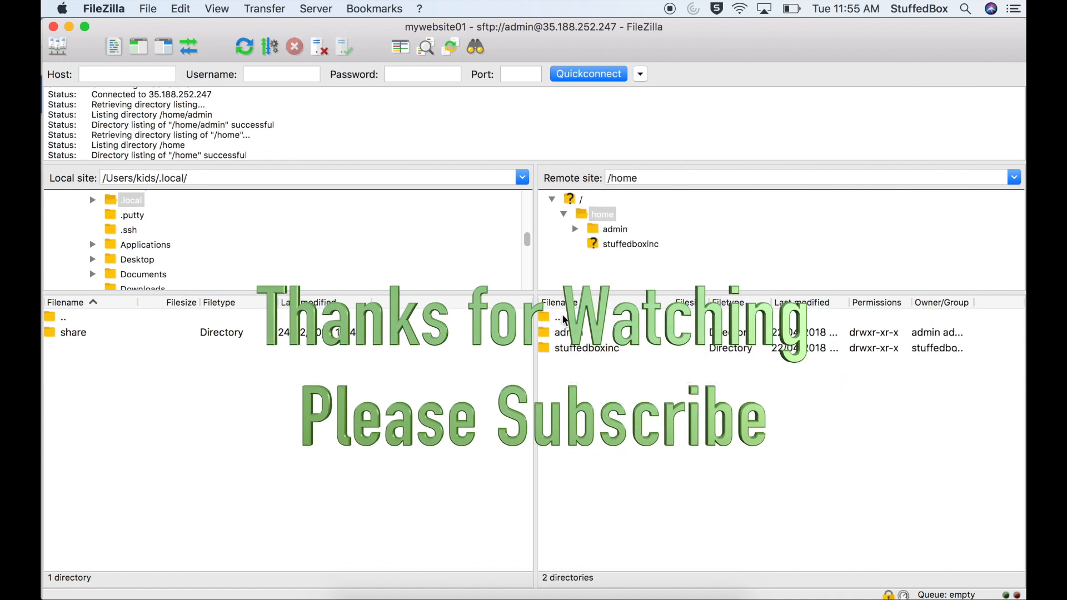
double_click(563, 318)
scroll(596, 426, "down", 5)
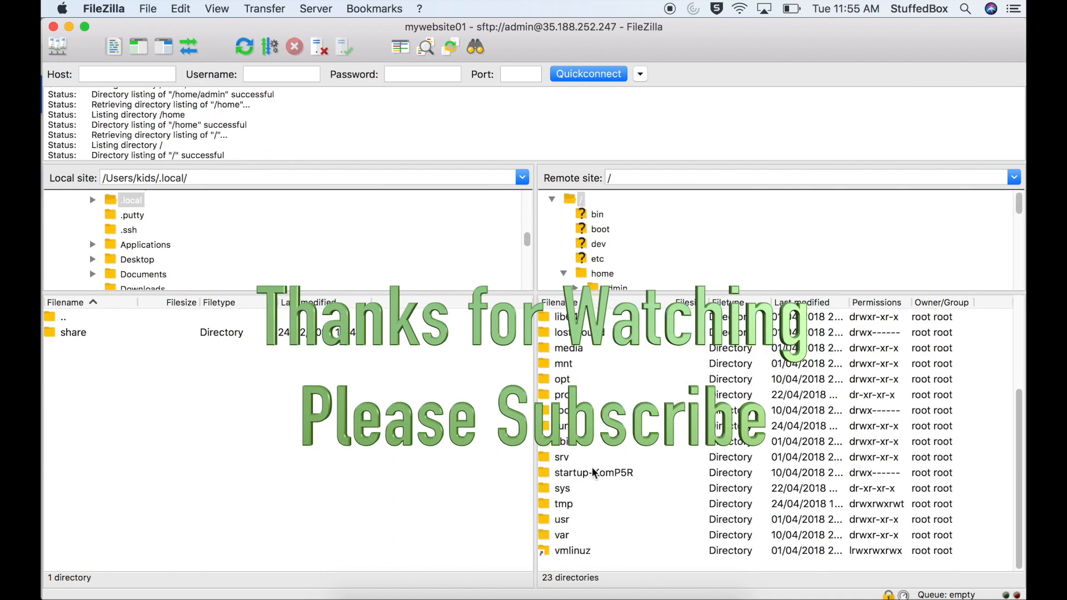
left_click(575, 536)
double_click(574, 536)
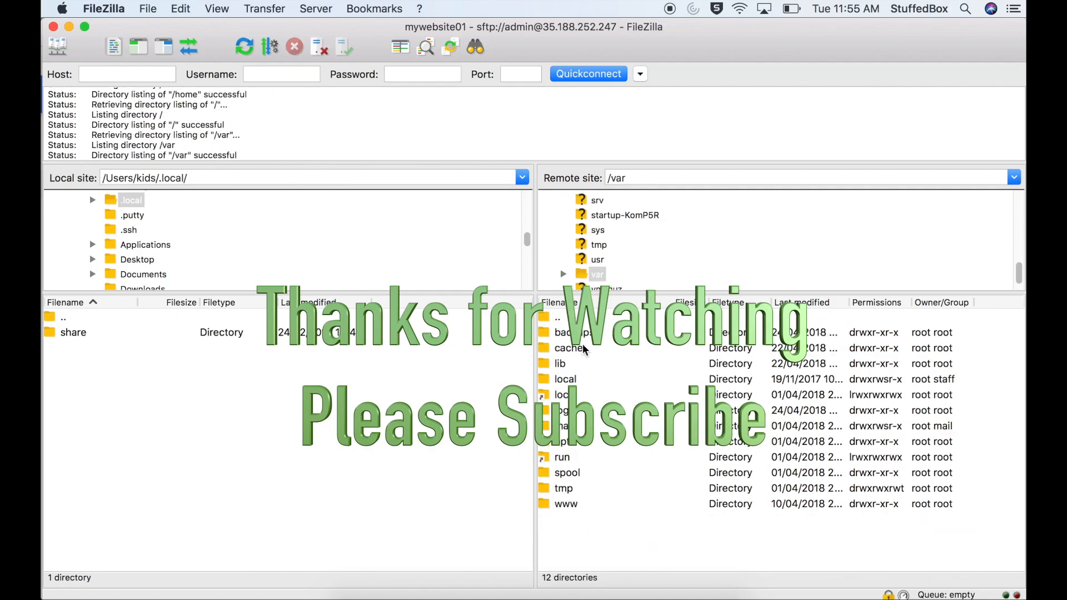